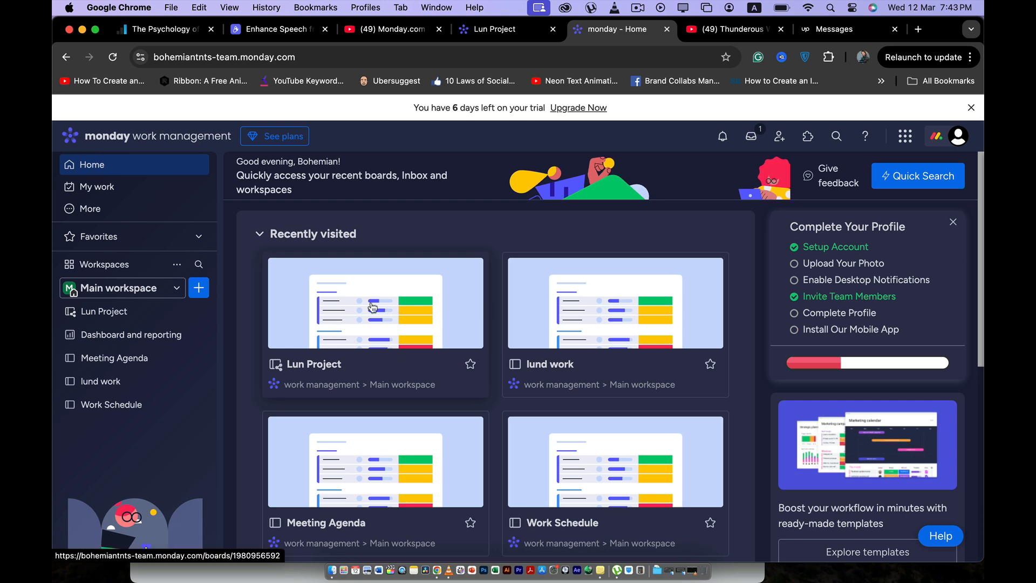
Open the Lun Project board and bring up the dependency setup for its Dependency column
left_click(374, 341)
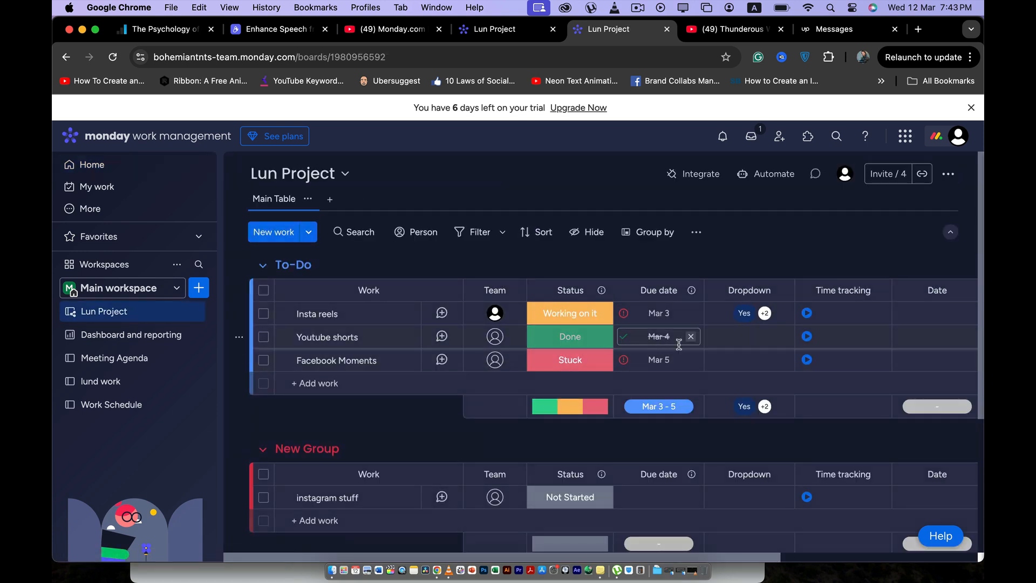
scroll(679, 344, "right", 5)
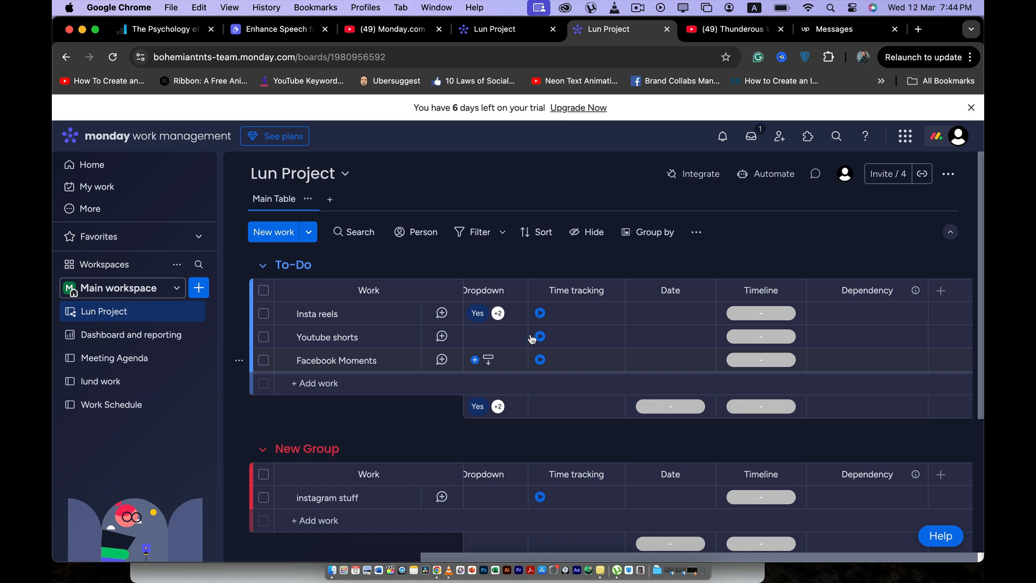
left_click(508, 29)
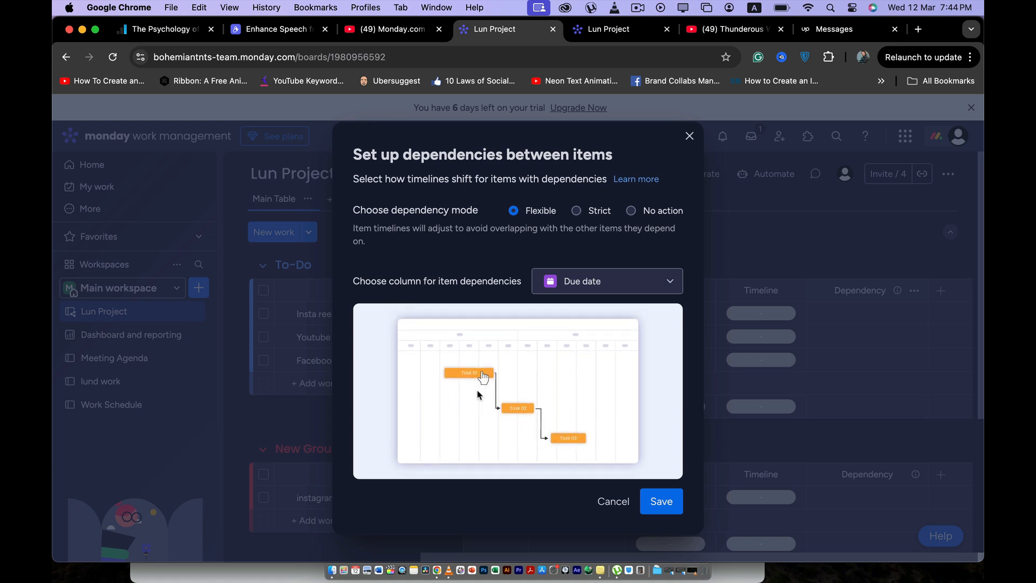
Compare the preview animations and descriptions of the Flexible, Strict and No action dependency modes
scroll(476, 388, "up", 5)
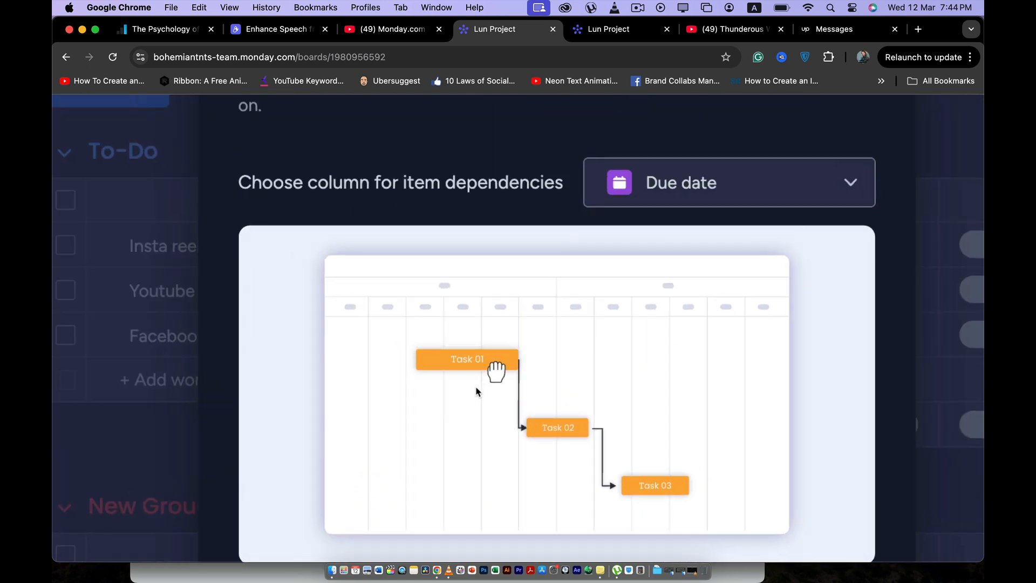
scroll(461, 361, "up", 1)
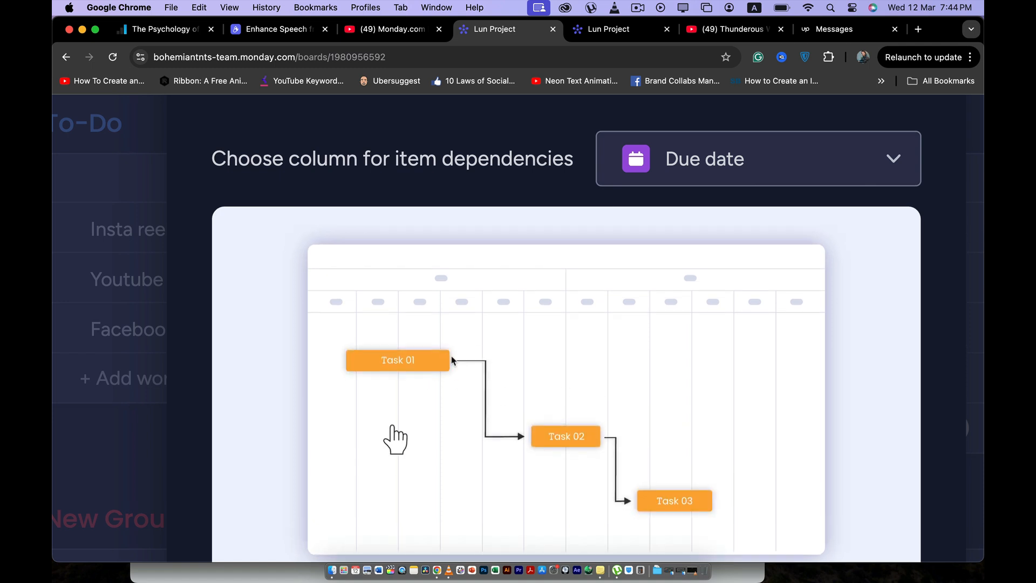
scroll(458, 375, "down", 4)
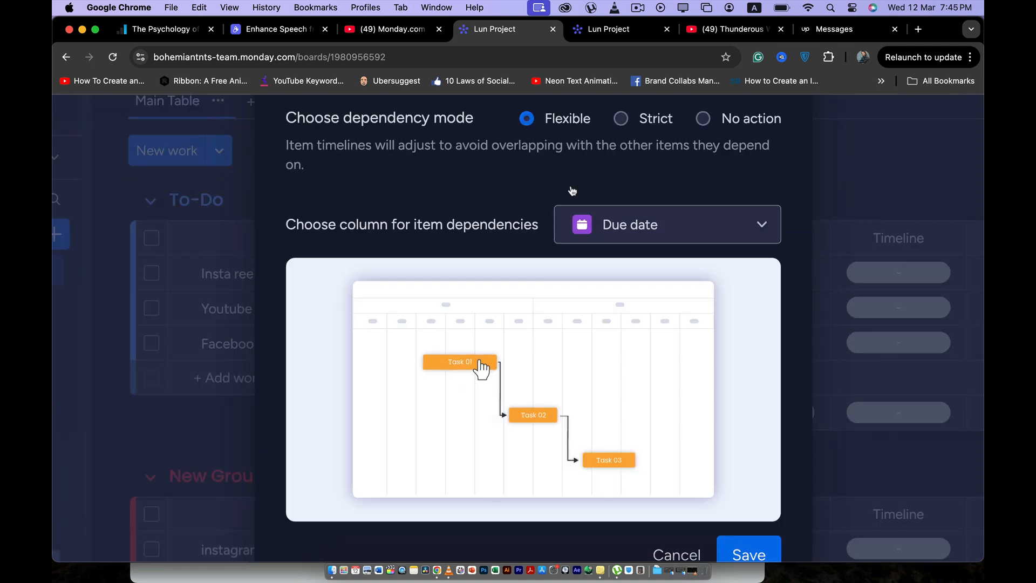
left_click(621, 128)
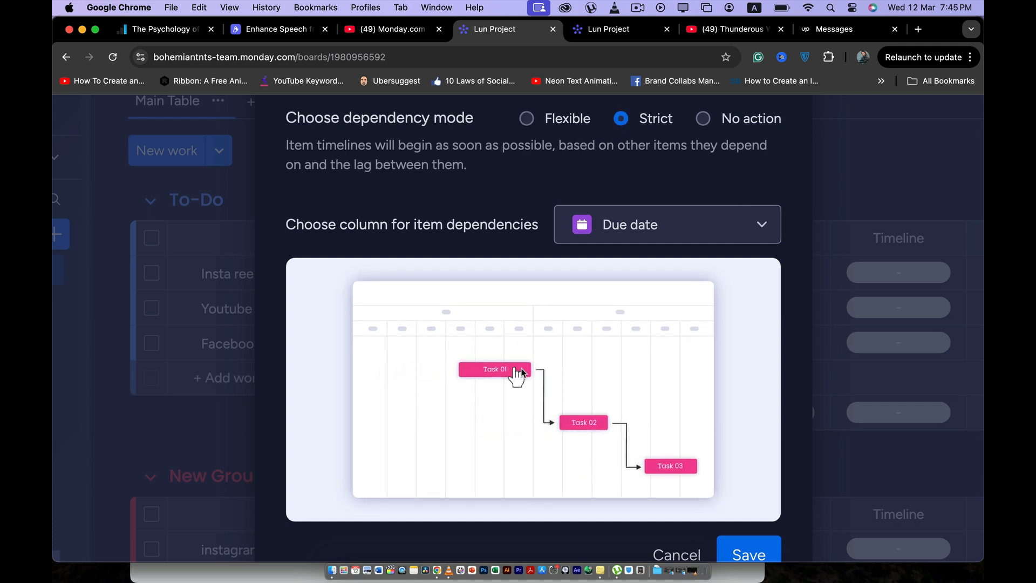
left_click(526, 120)
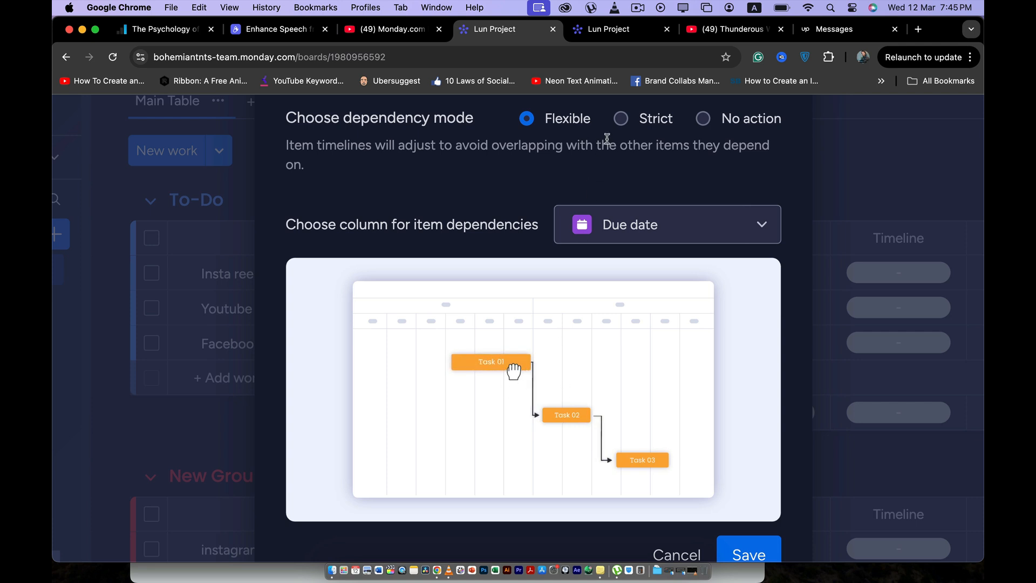
left_click(621, 119)
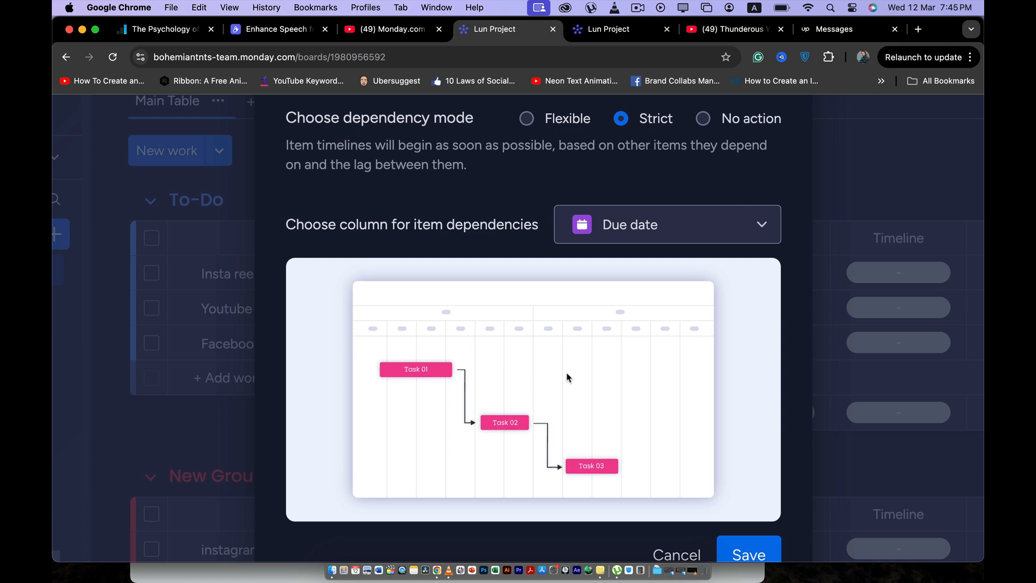
left_click(527, 119)
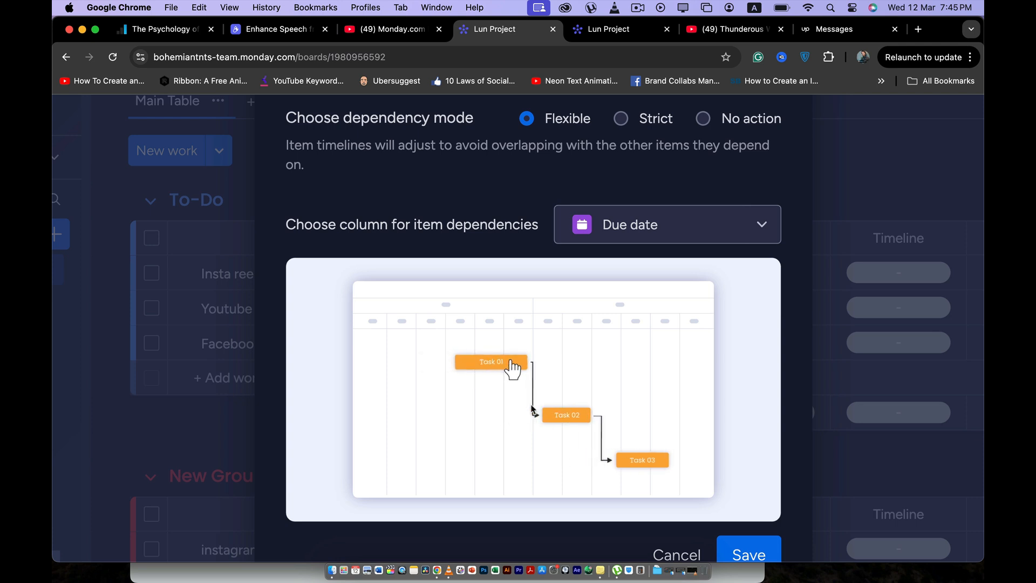
left_click(621, 118)
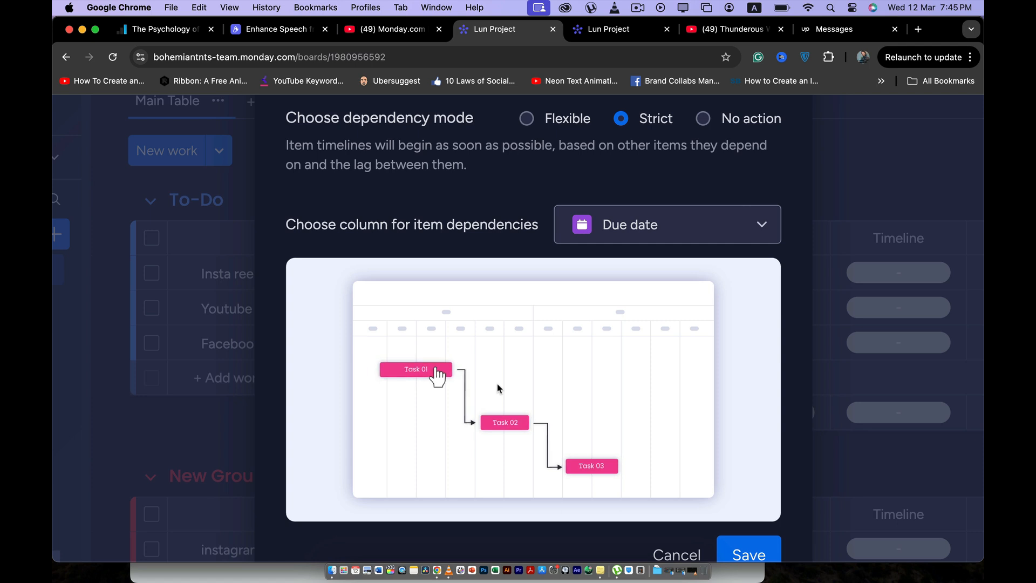
left_click(702, 121)
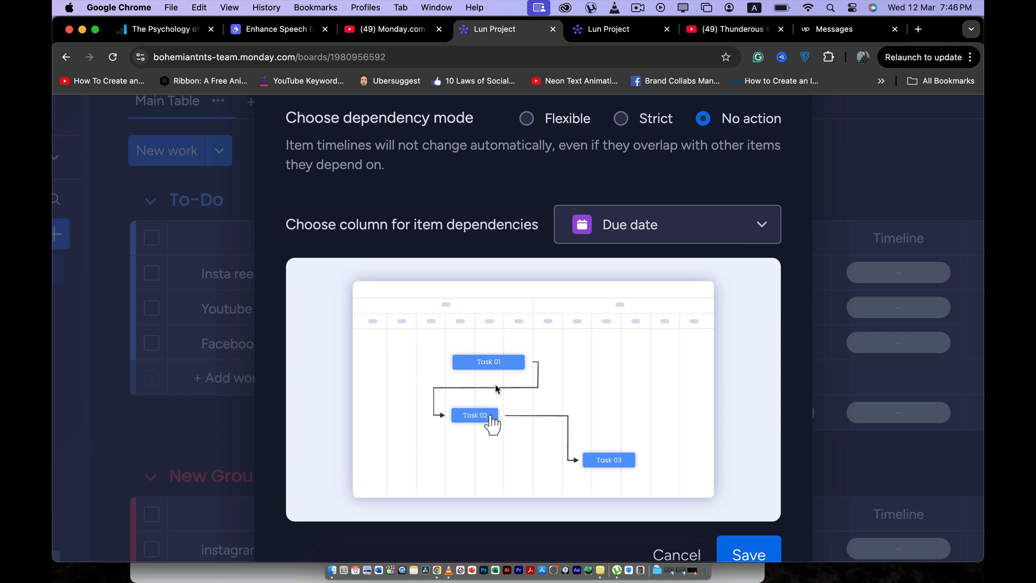
key("super+minus")
scroll(496, 387, "down", 1)
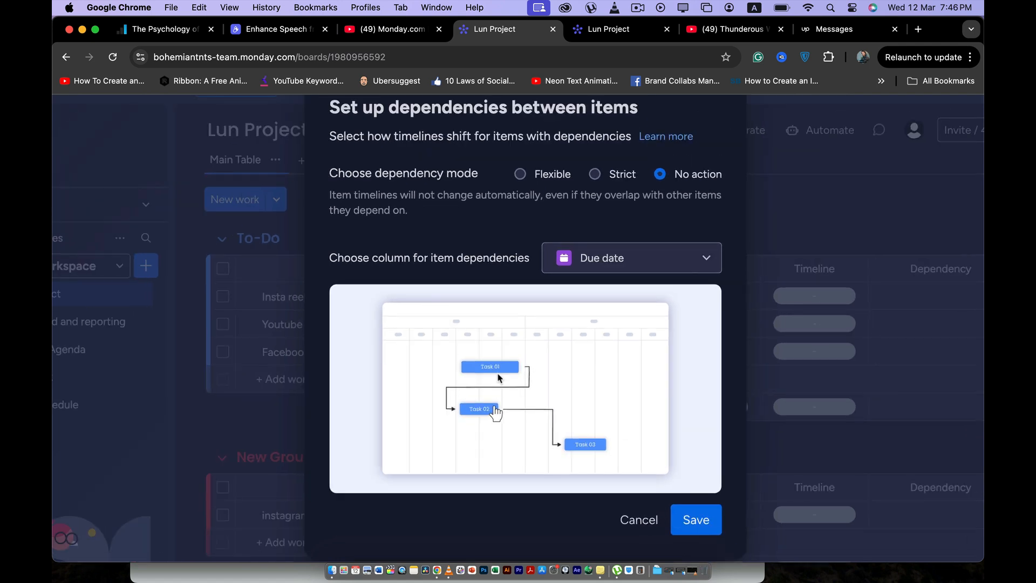
Save the dependency setup in Flexible mode with Due date as the dependency column, and dismiss the dependency types tip
left_click(520, 175)
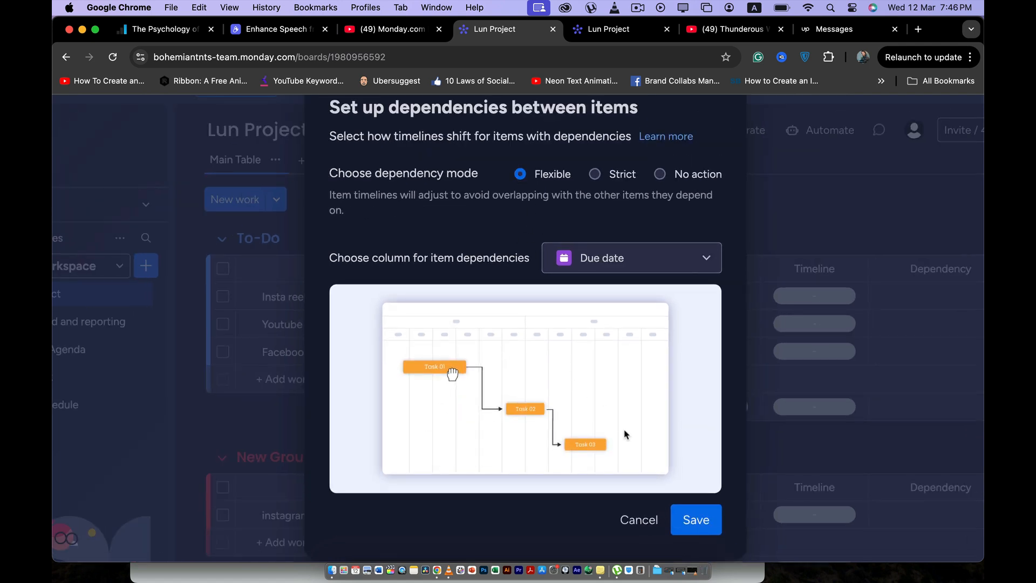
left_click(701, 523)
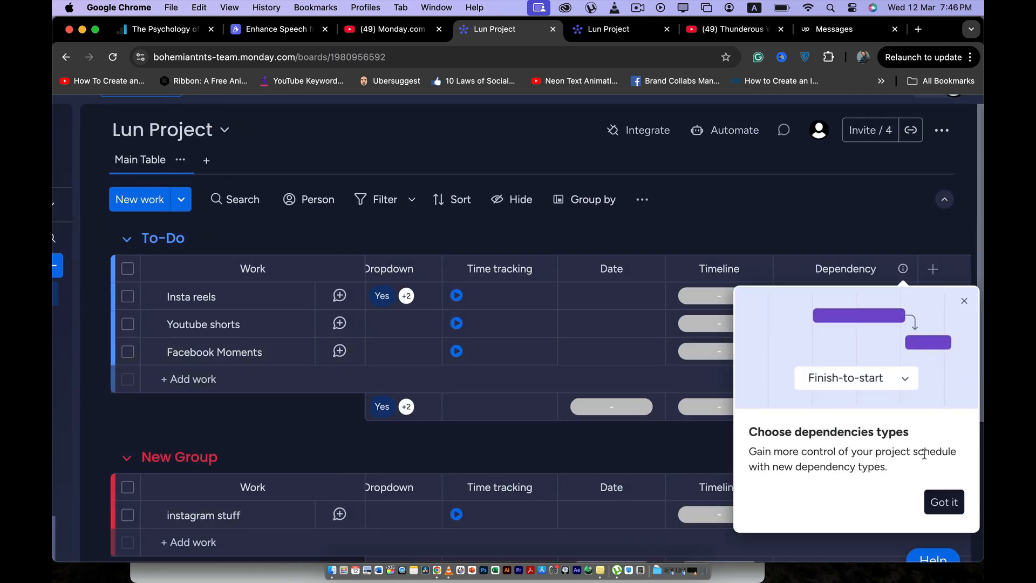
left_click(939, 502)
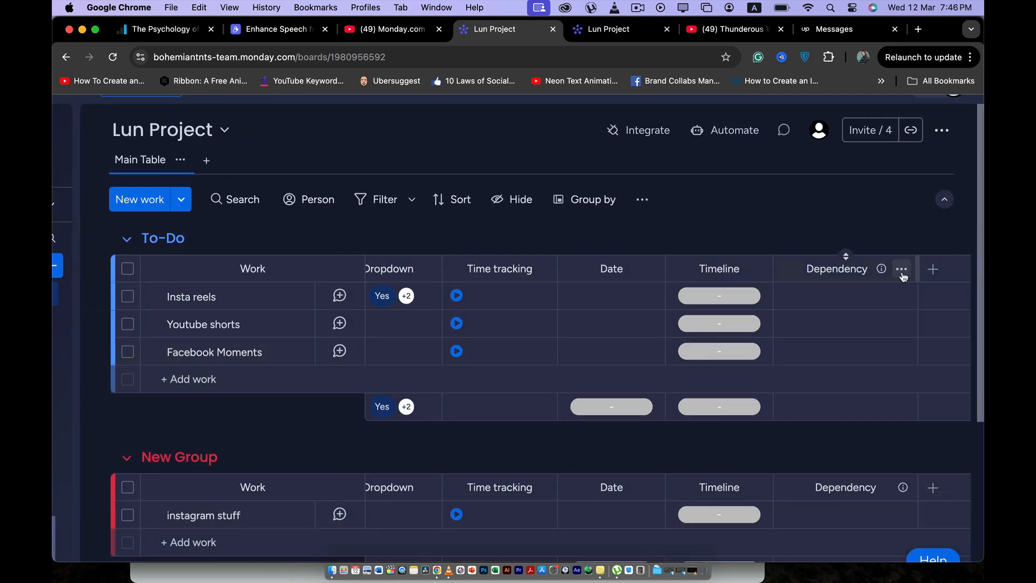
Reopen the Dependency column's customization settings and save them with Flexible mode and the Due date column
left_click(902, 270)
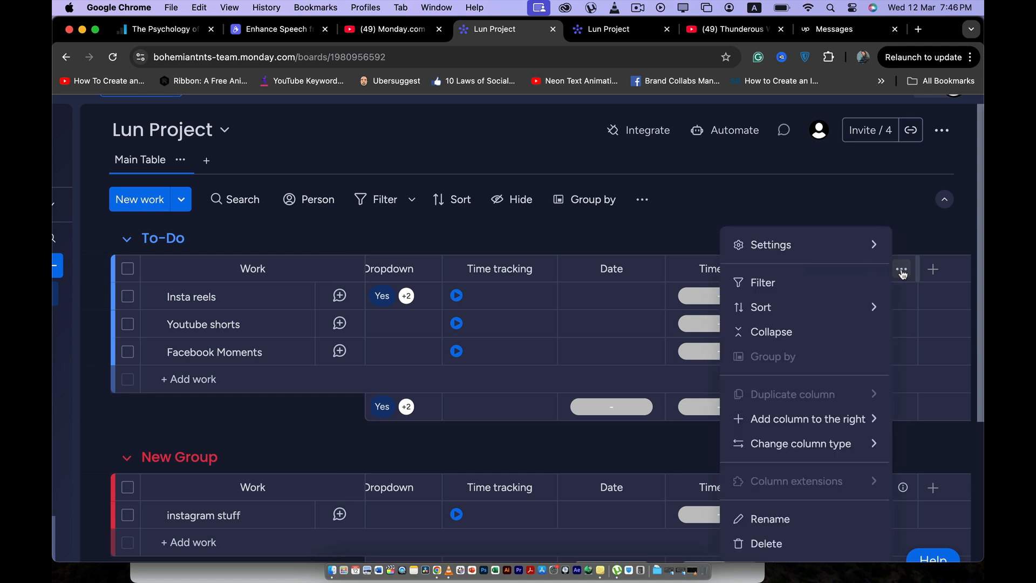
mouse_move(793, 246)
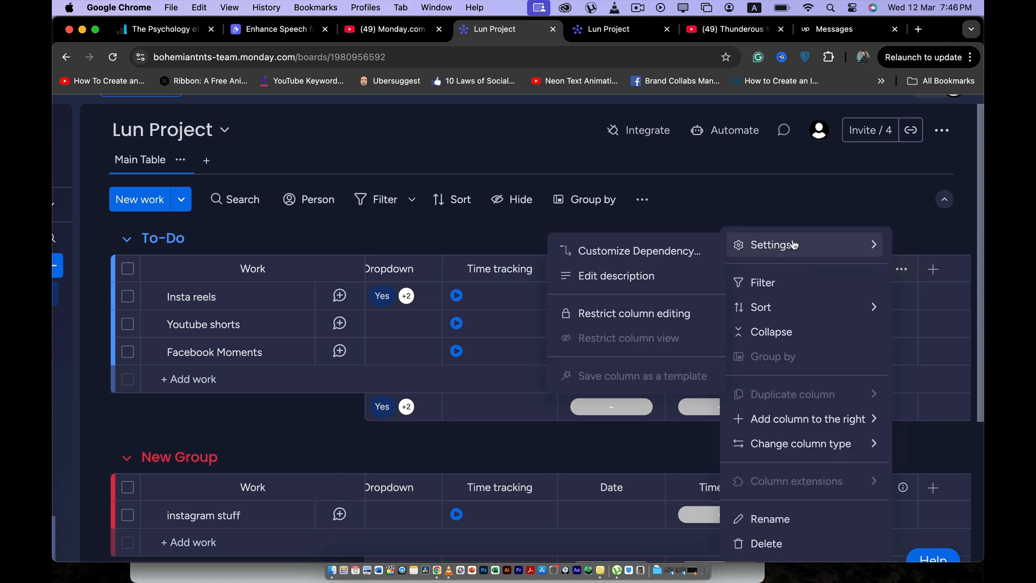
left_click(659, 251)
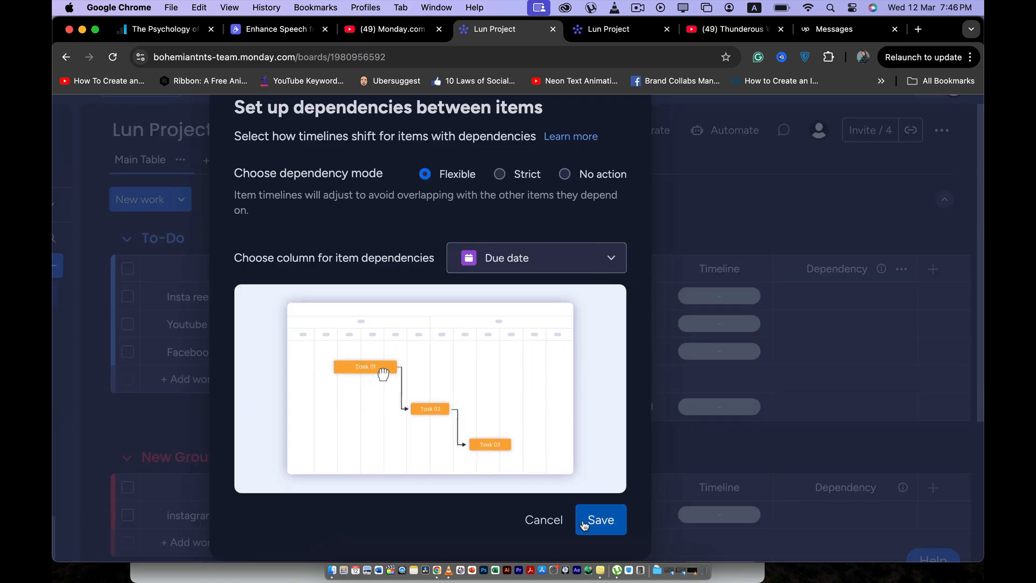
left_click(594, 523)
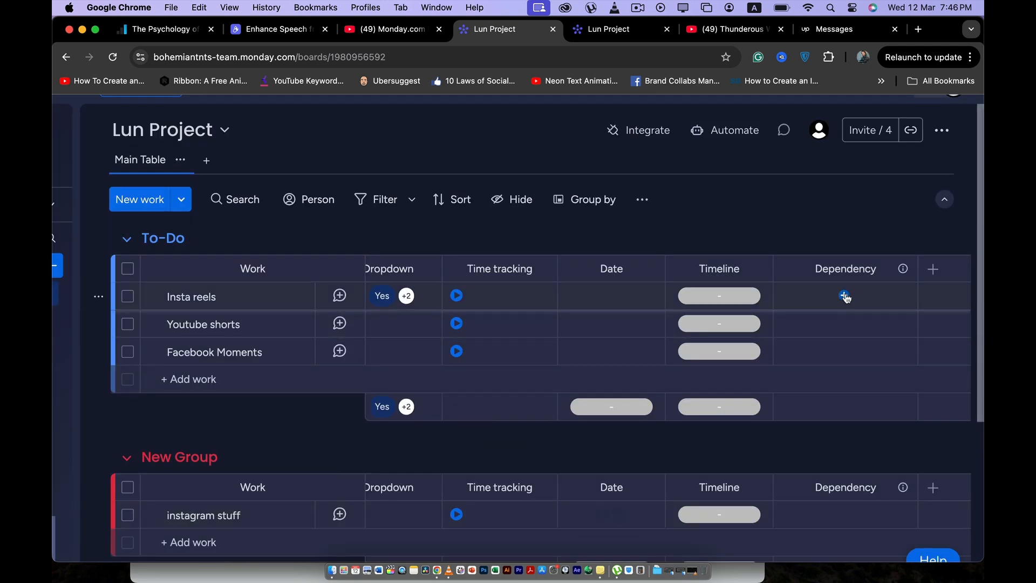
Make Insta reels depend on Youtube shorts with the Finish-To-Start dependency type
left_click(844, 296)
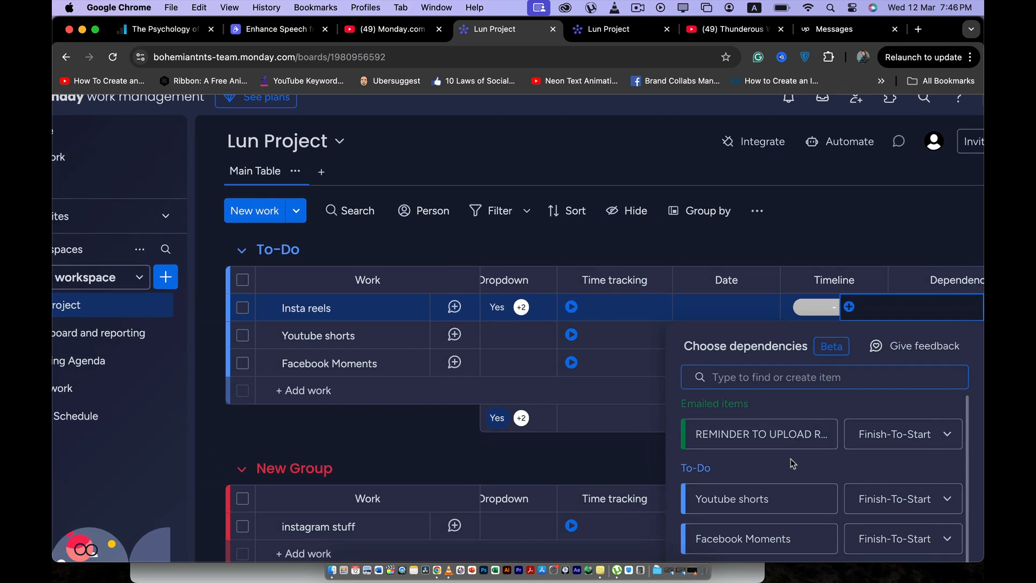
scroll(792, 463, "down", 1)
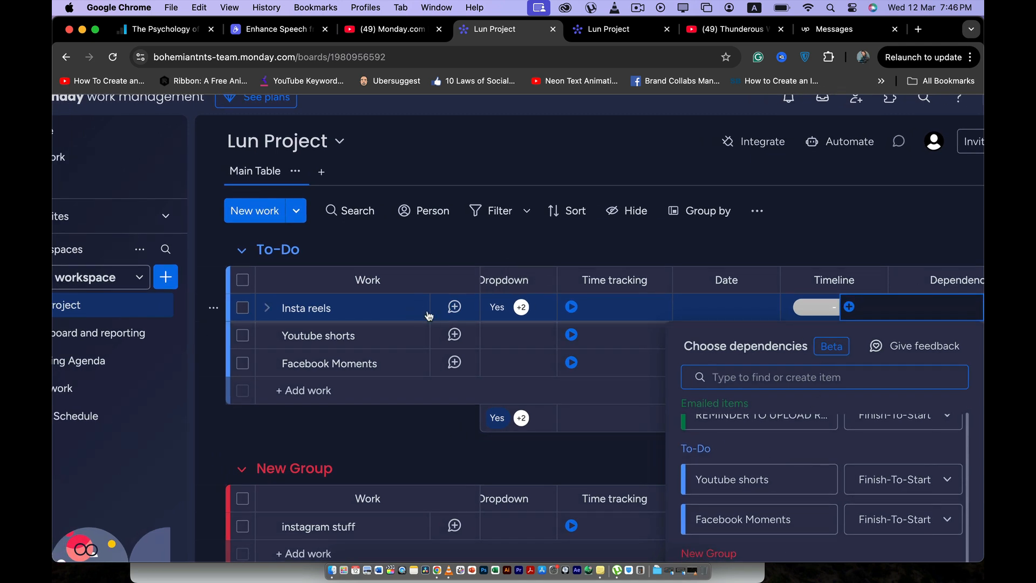
left_click(749, 474)
scroll(765, 397, "right", 2)
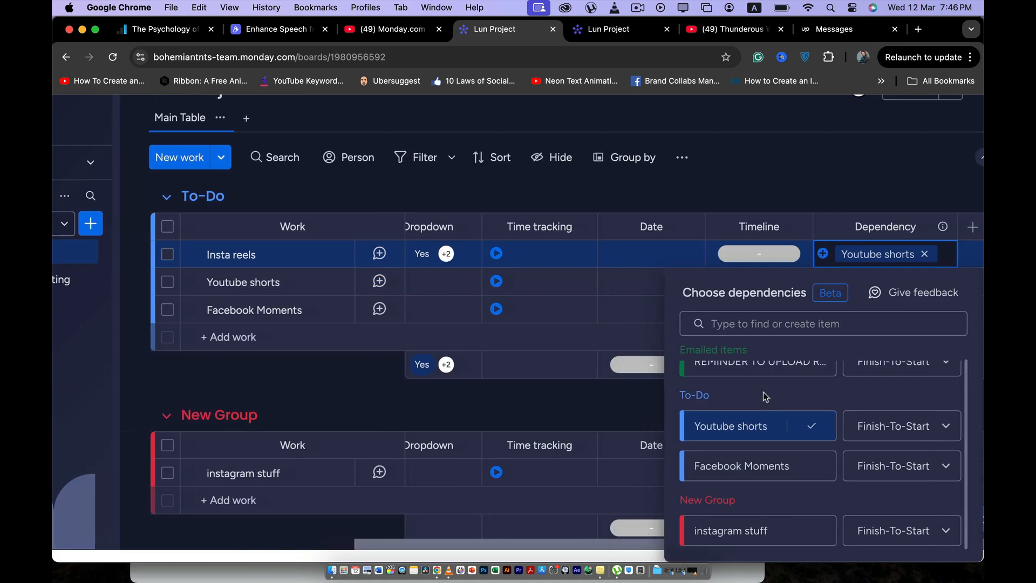
left_click(940, 431)
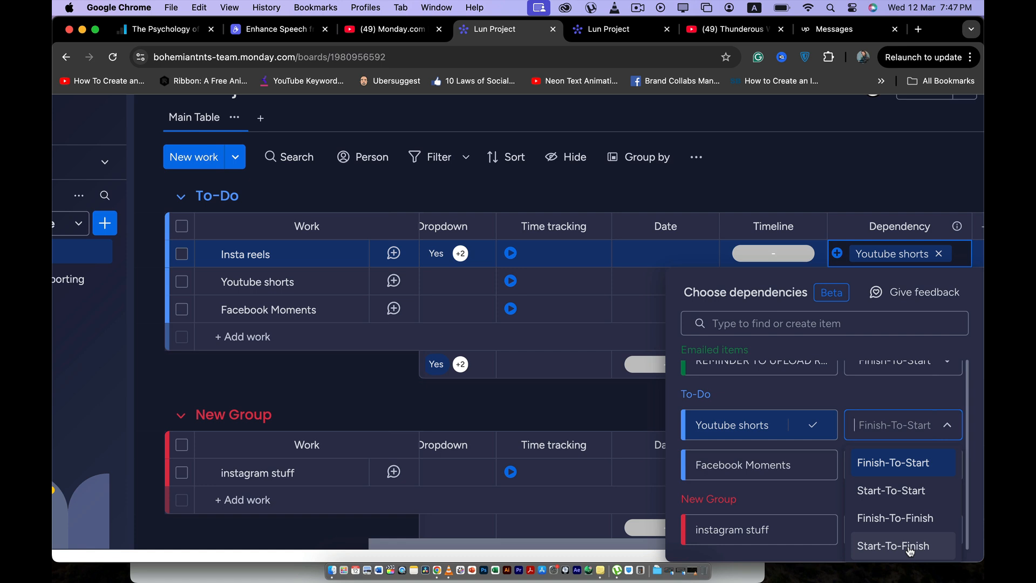
left_click(913, 463)
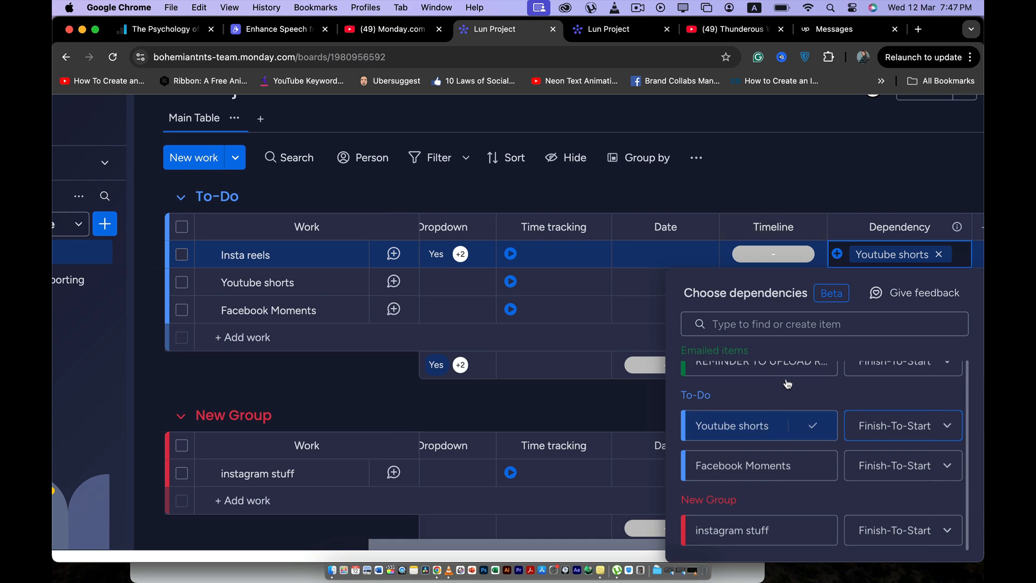
left_click(790, 423)
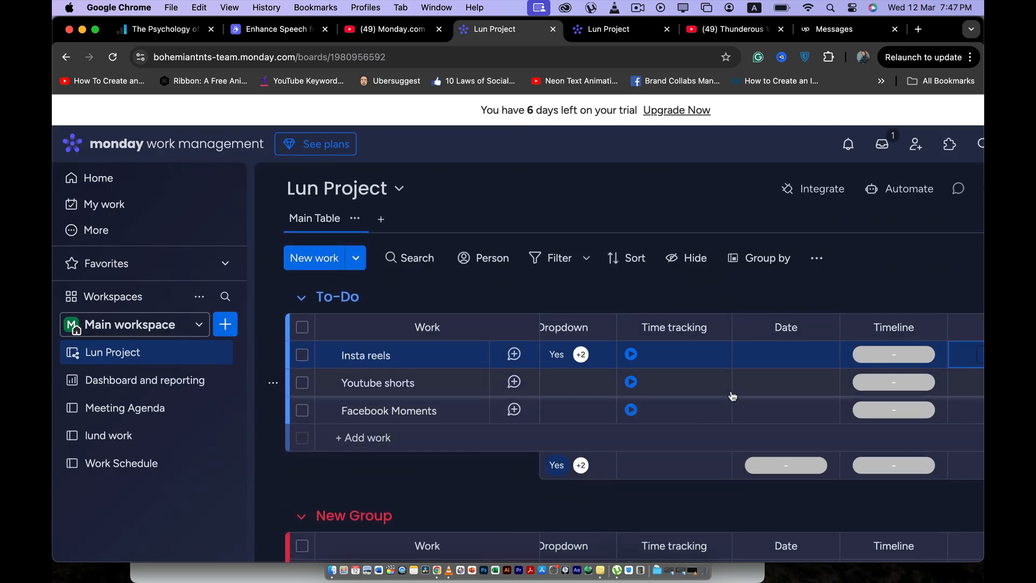
Review the Youtube shorts dependency and its type in the Insta reels row, and close the dependency picker
scroll(732, 396, "right", 3)
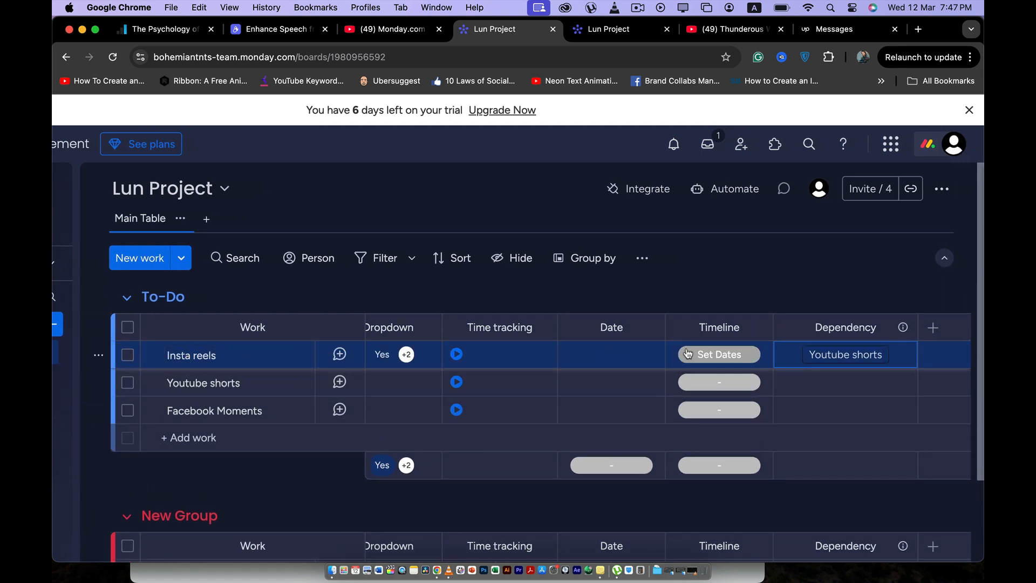
left_click(846, 355)
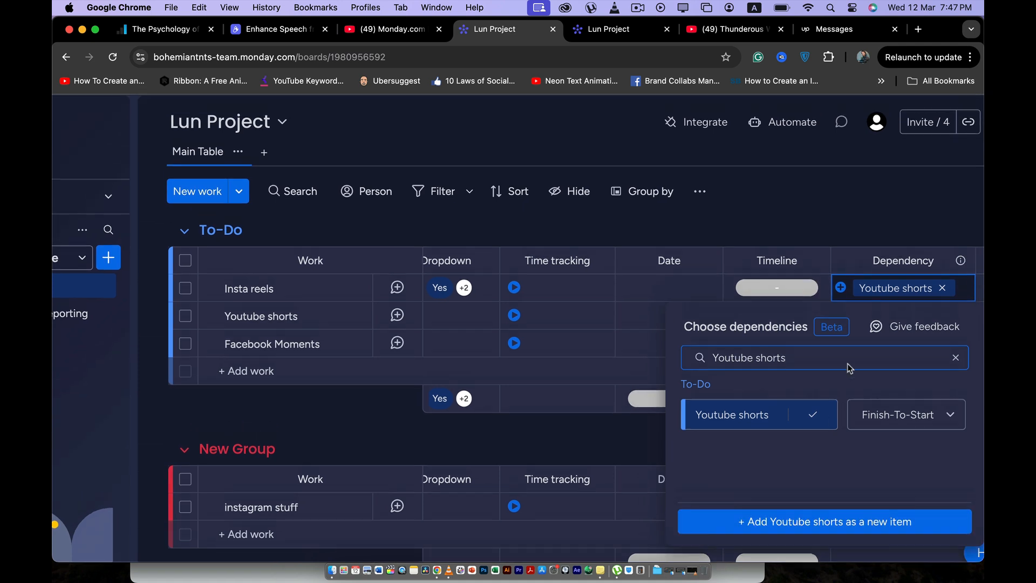
scroll(809, 286, "down", 5)
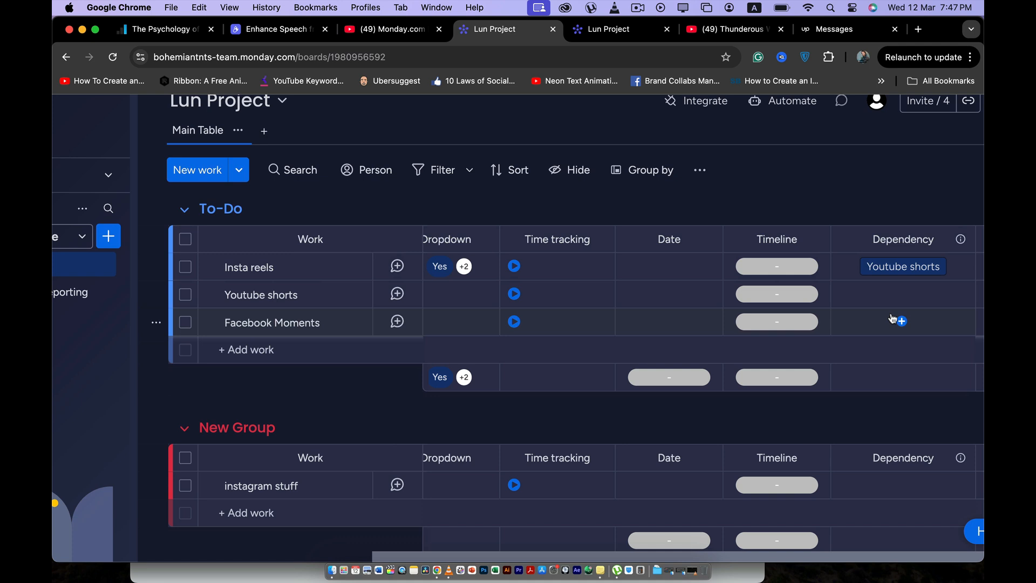
Try adding Insta reels as a Finish-To-Start dependency of Facebook Moments, and remove it again
left_click(873, 322)
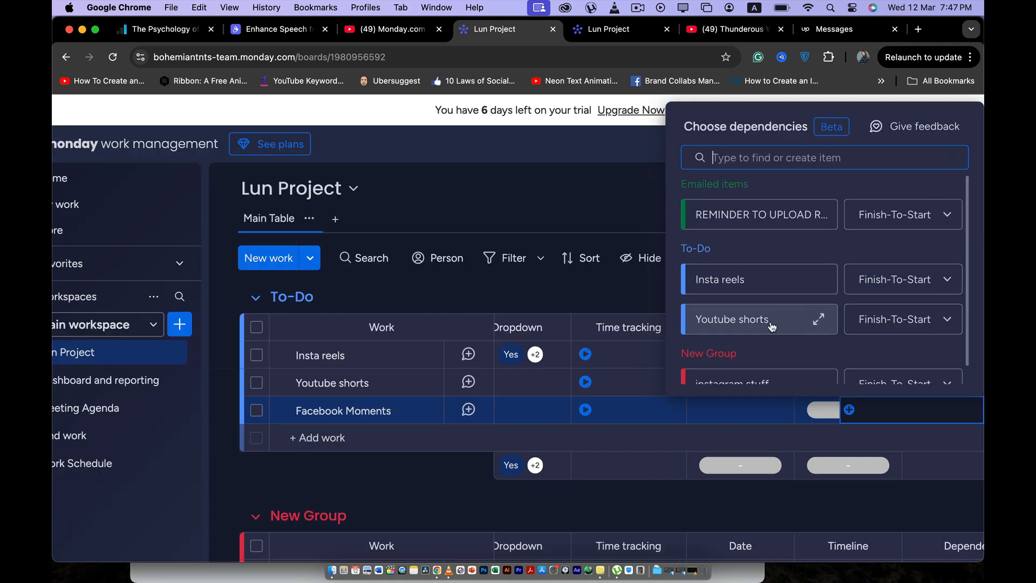
scroll(772, 326, "down", 1)
scroll(770, 340, "up", 1)
scroll(769, 348, "down", 1)
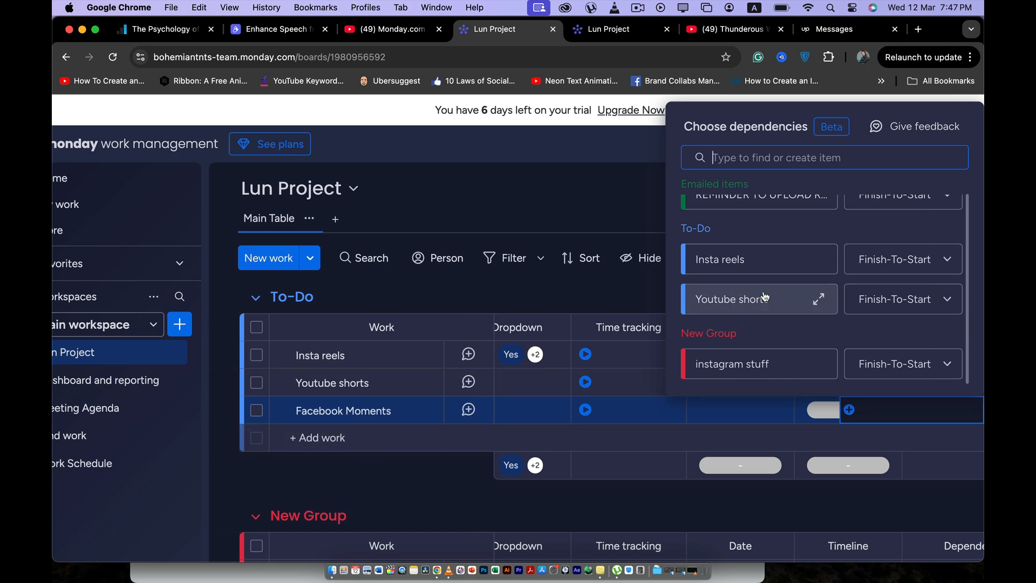
left_click(747, 261)
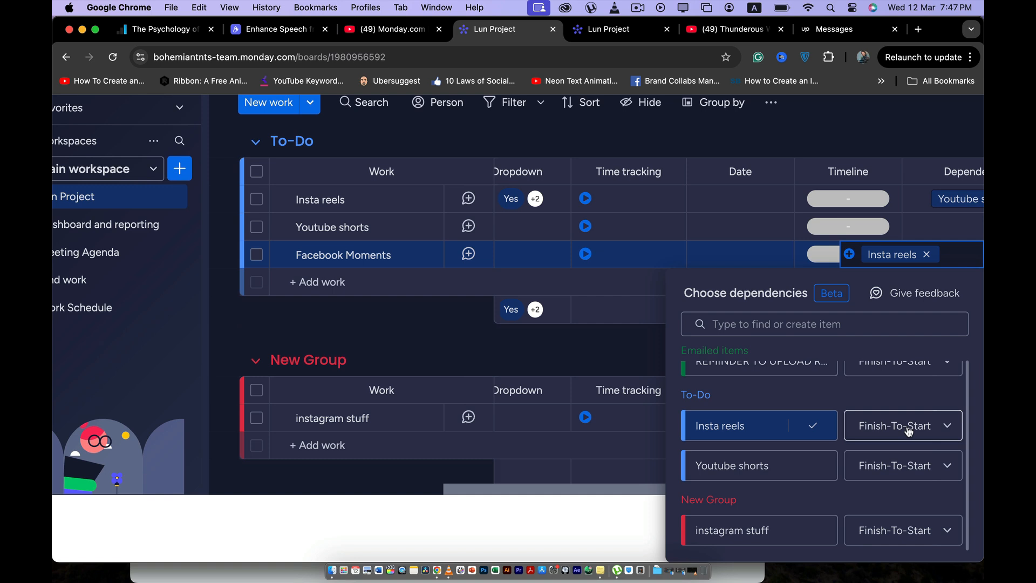
left_click(908, 431)
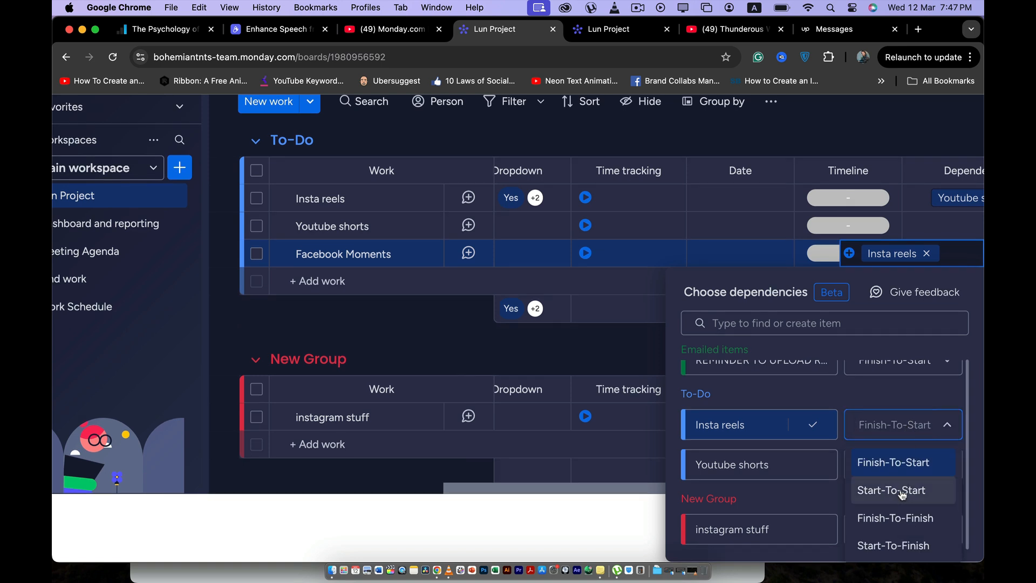
left_click(893, 463)
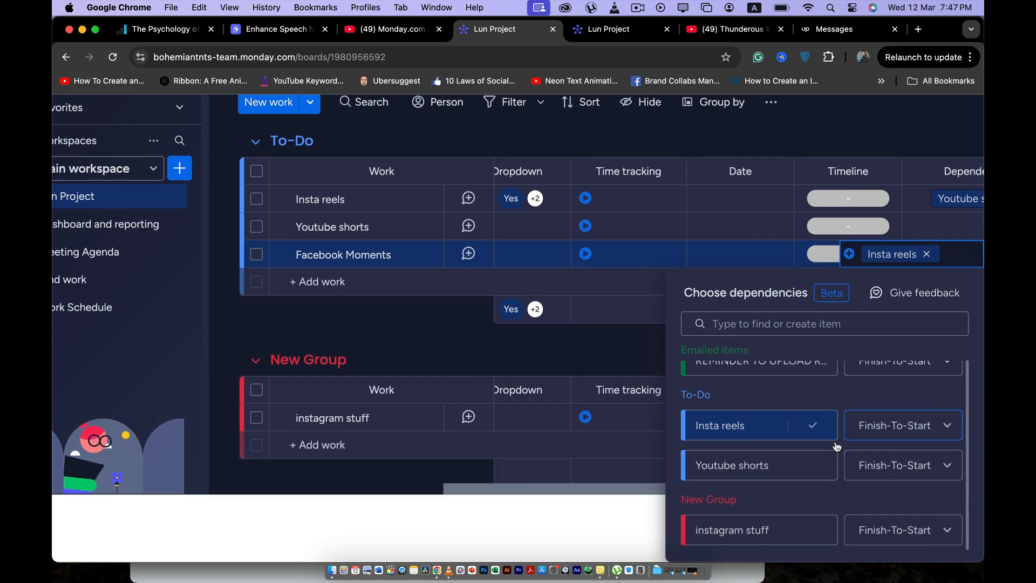
left_click(926, 254)
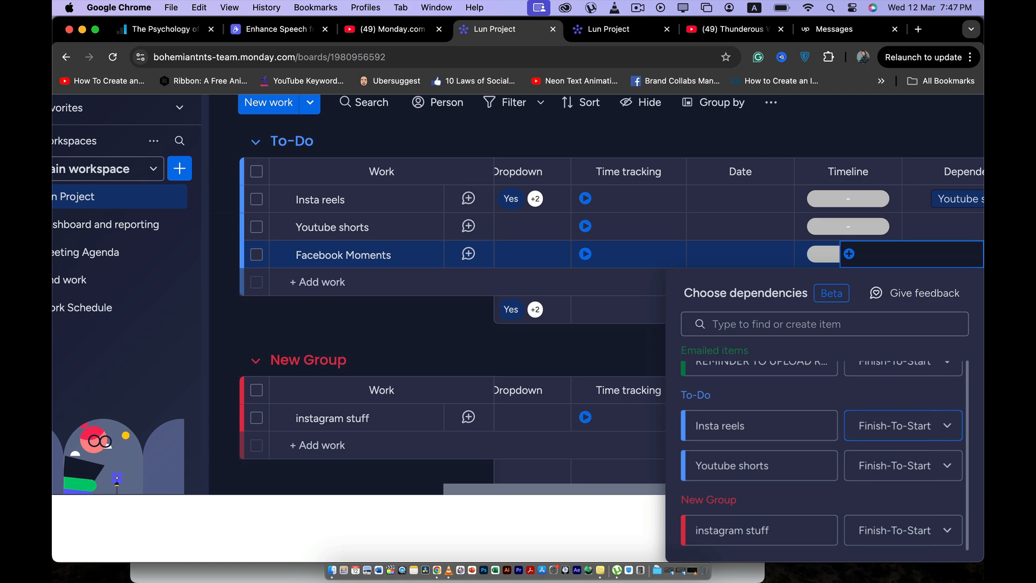
Try adding Youtube shorts as a dependency of Facebook Moments, and remove it again
left_click(617, 350)
left_click(934, 323)
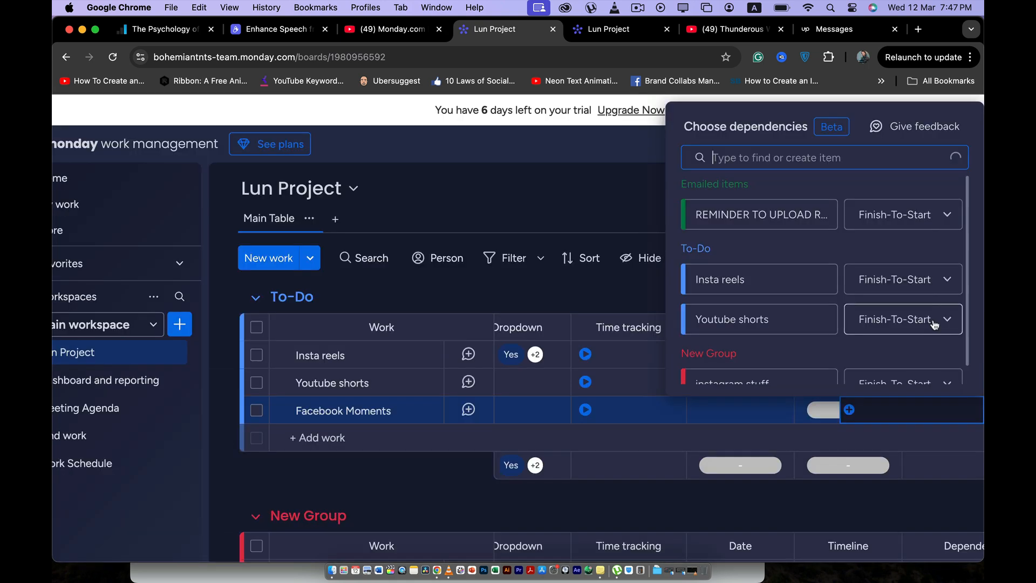
left_click(757, 317)
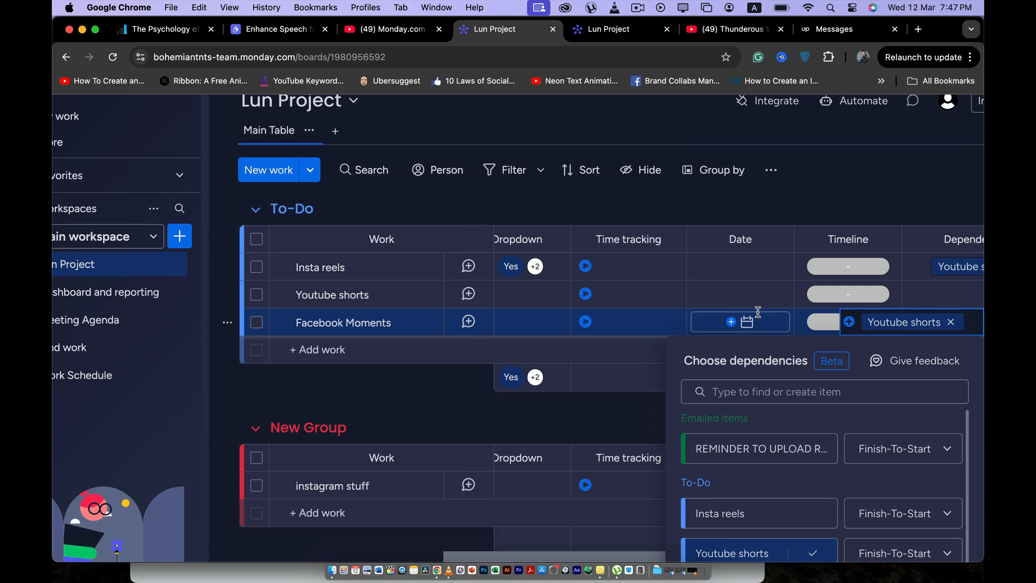
scroll(758, 314, "down", 2)
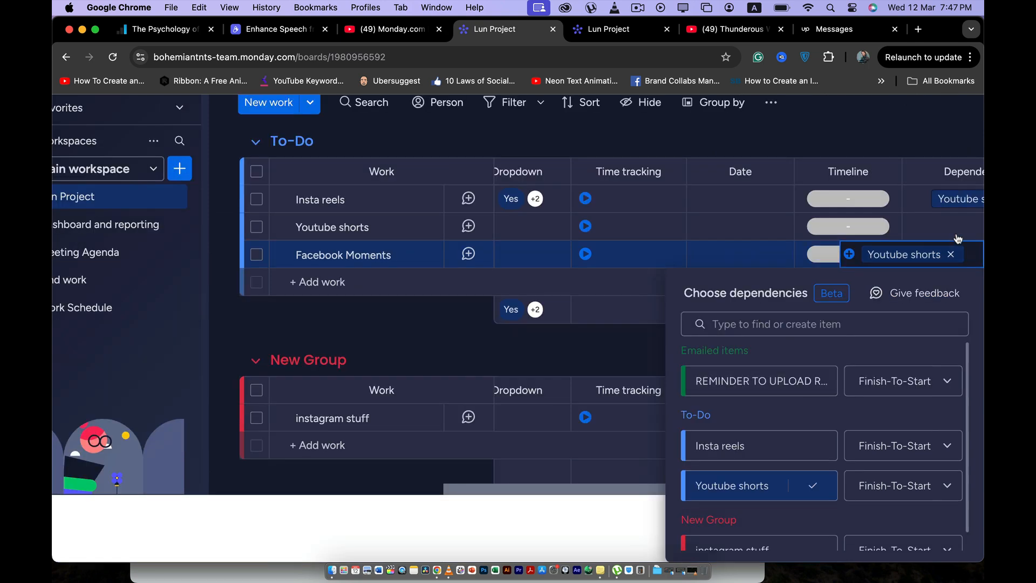
left_click(950, 254)
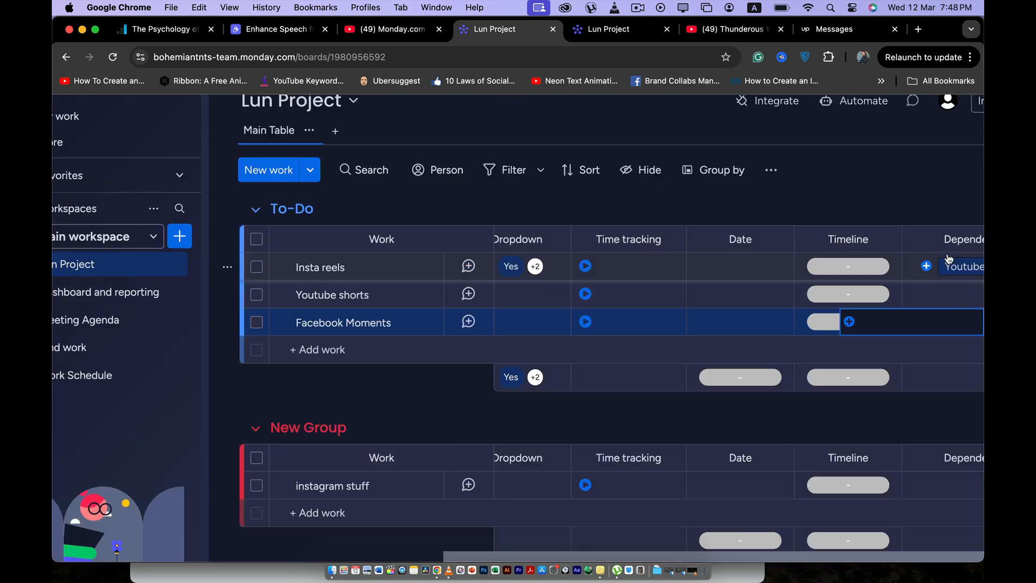
Make Facebook Moments depend on Insta reels with the Finish-To-Start dependency type, and close the dependency picker
left_click(929, 328)
left_click(730, 513)
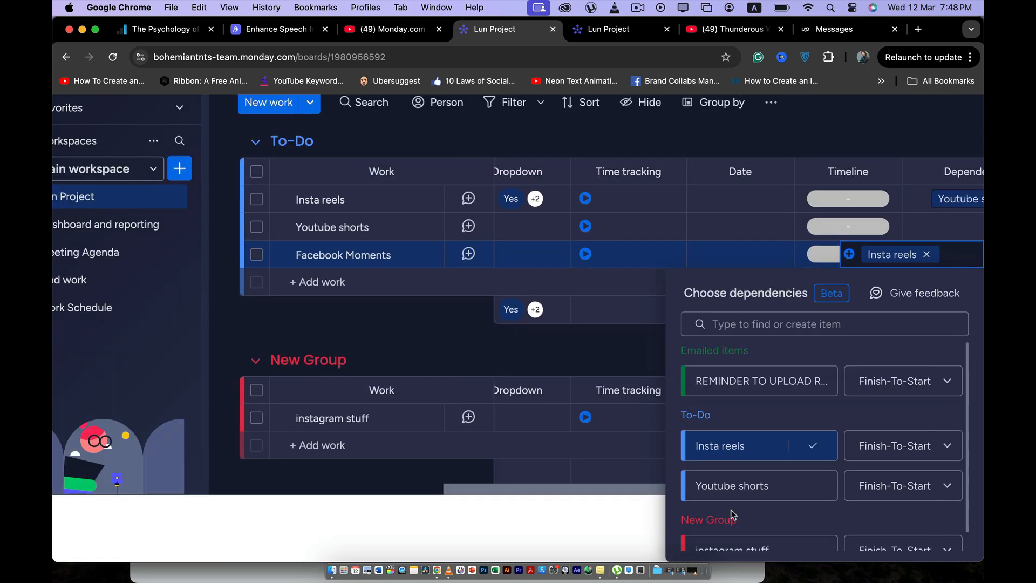
left_click(883, 450)
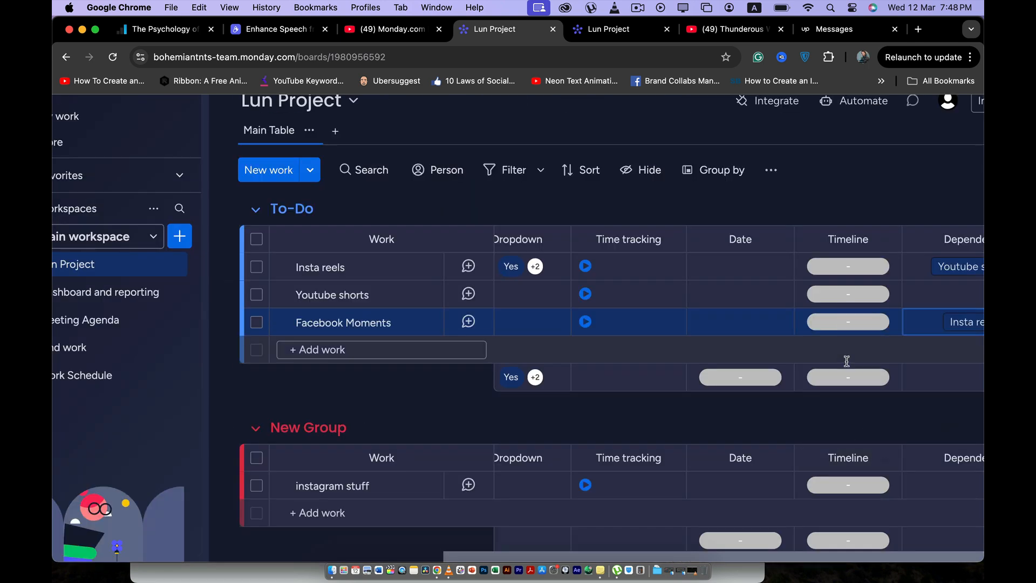
scroll(847, 361, "right", 3)
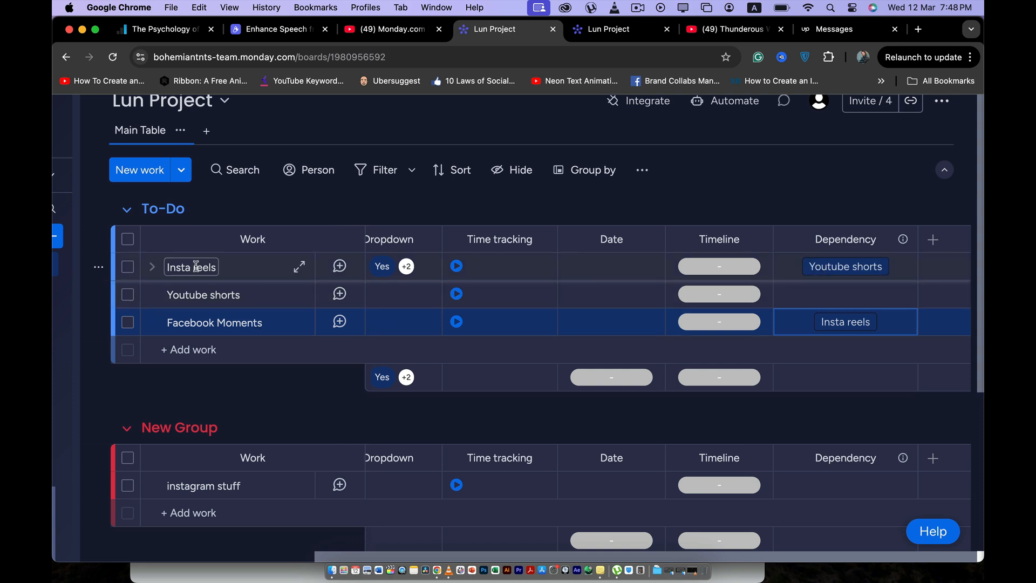
left_click(213, 263)
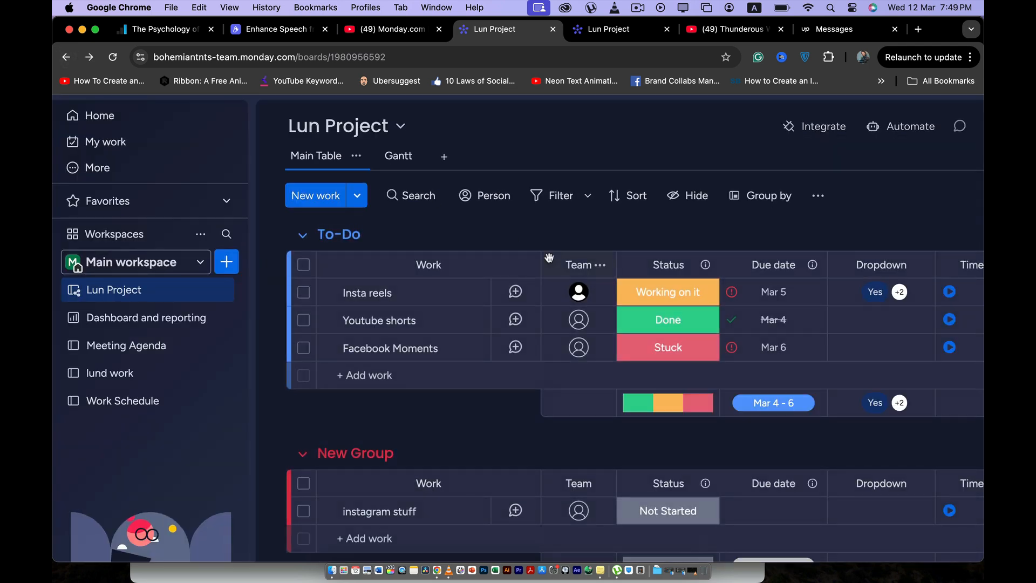
Set the timeline of Insta reels in the To-Do group to March 17–20, 2025
scroll(654, 226, "right", 6)
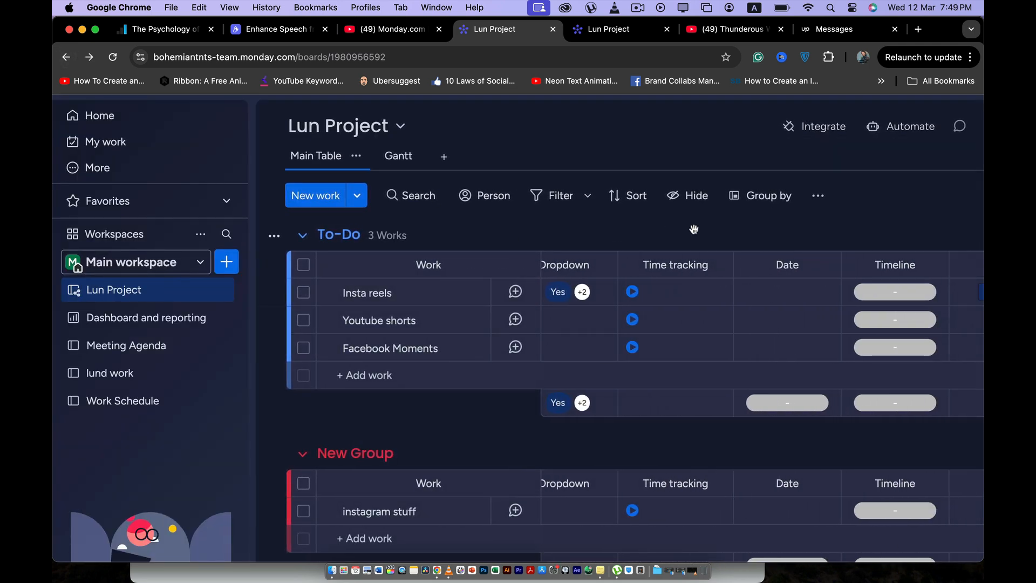
left_click(895, 292)
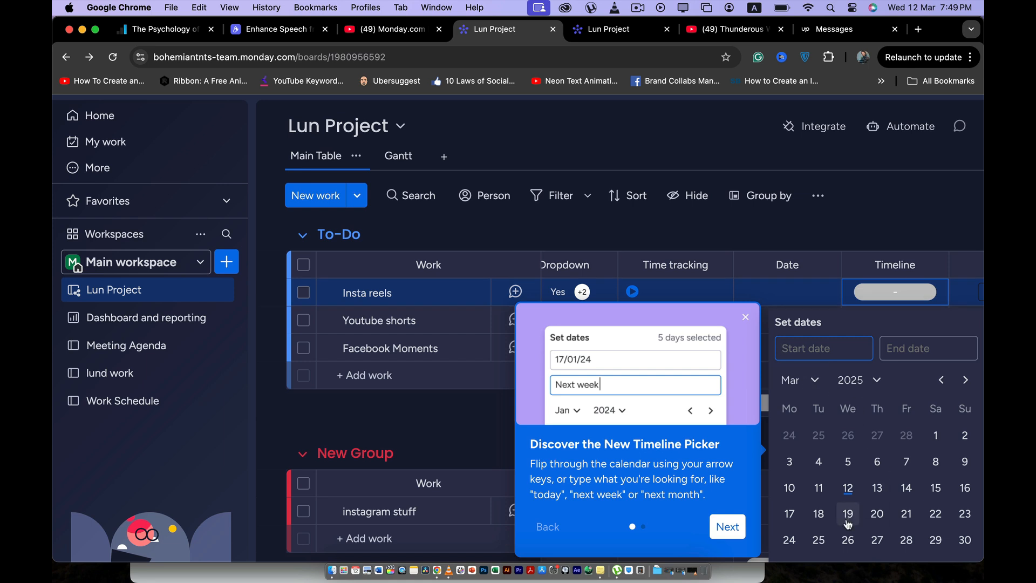
left_click(796, 522)
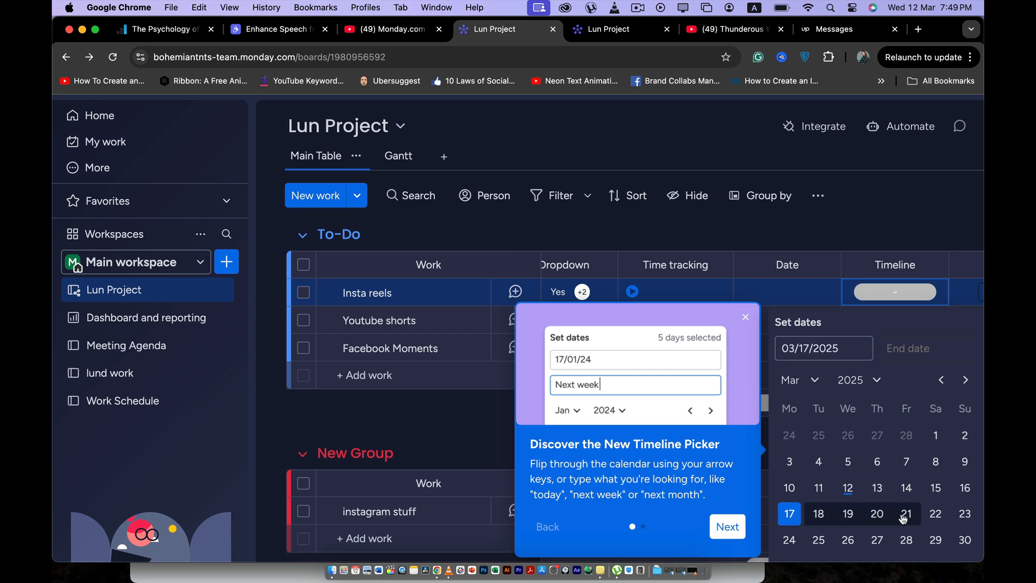
left_click(876, 520)
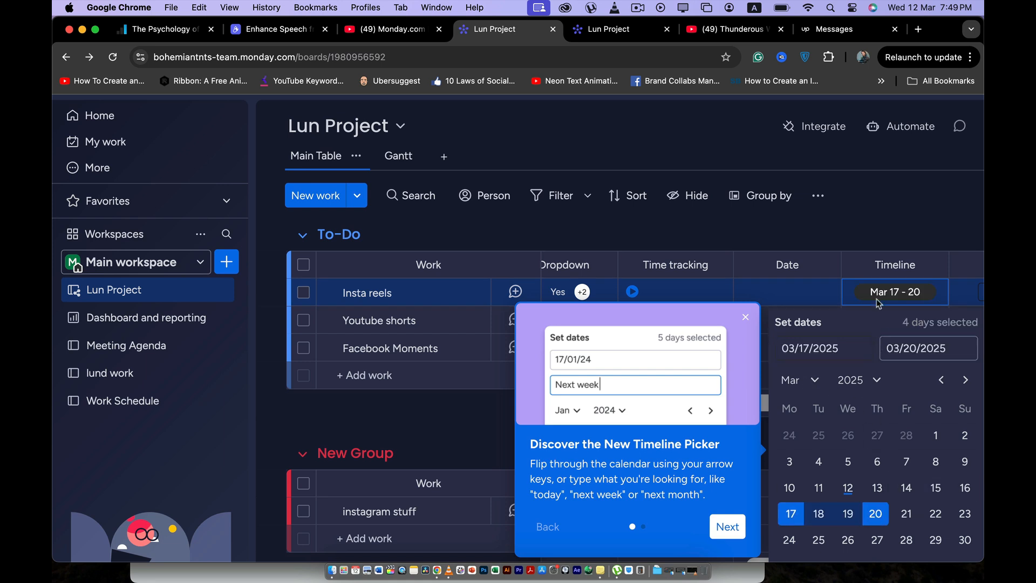
Set the timeline of Youtube shorts in the To-Do group to March 21–23, 2025
scroll(882, 215, "down", 3)
scroll(884, 224, "up", 3)
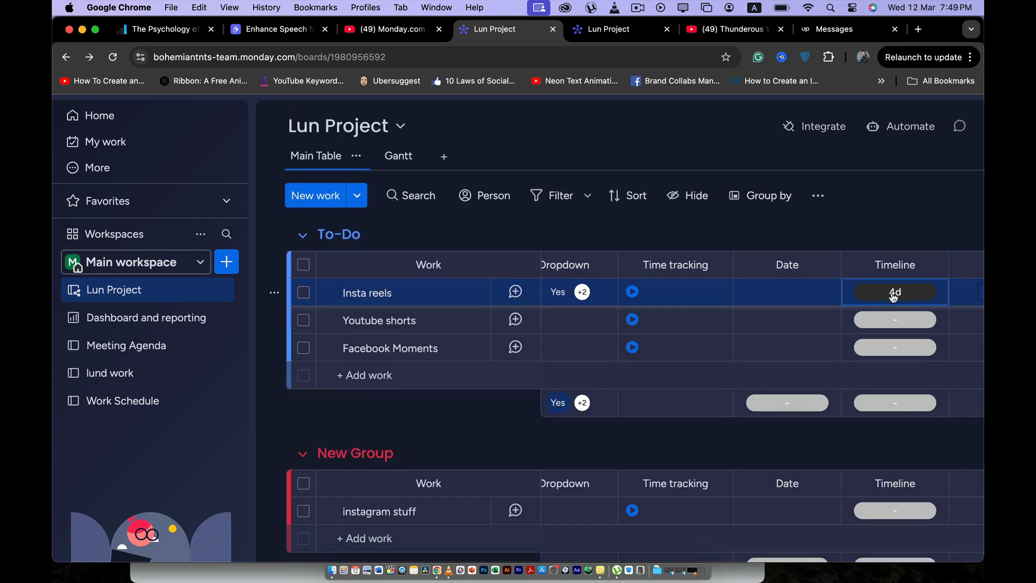
scroll(888, 288, "down", 2)
scroll(890, 294, "up", 2)
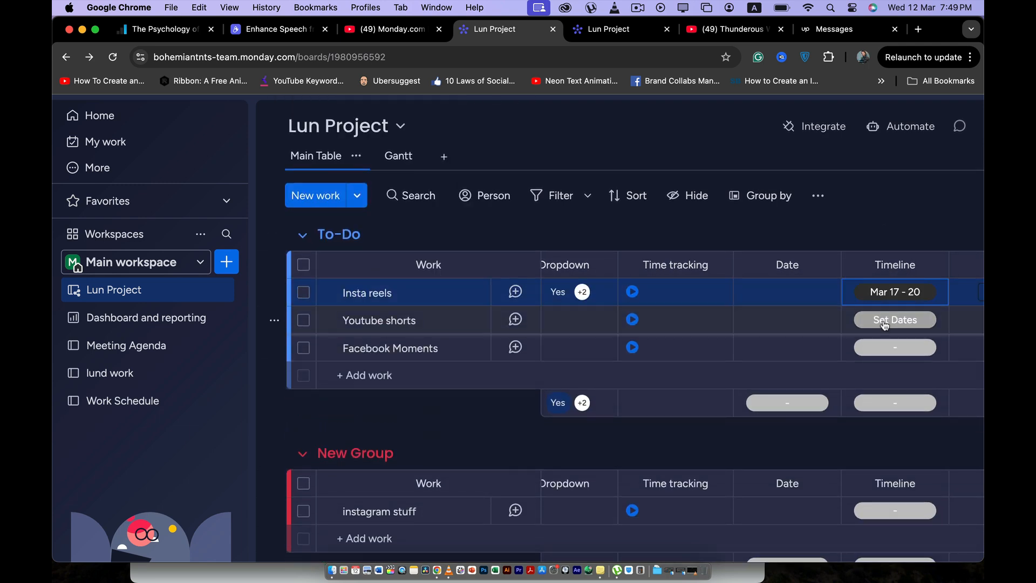
left_click(883, 322)
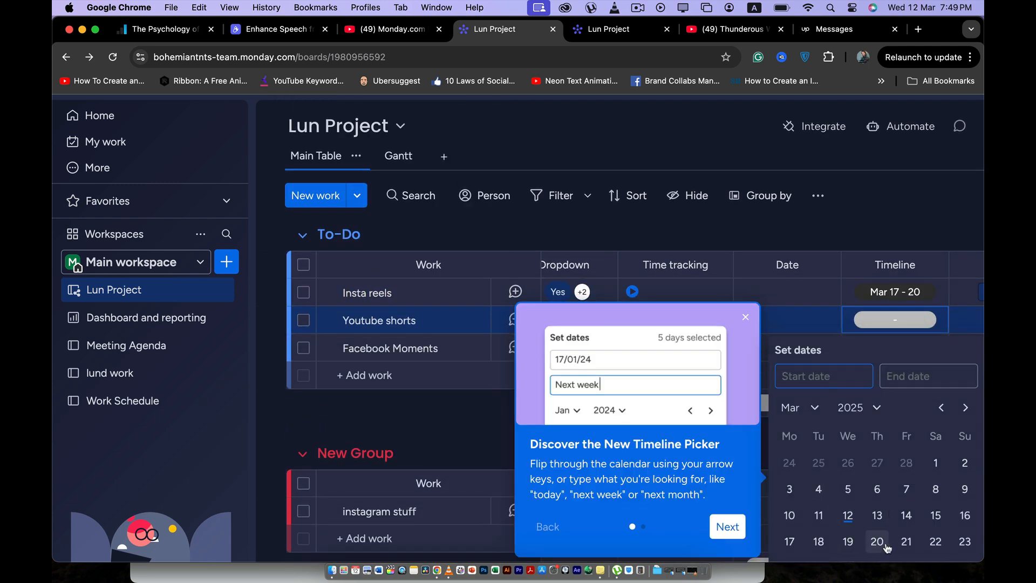
left_click(907, 541)
left_click(967, 543)
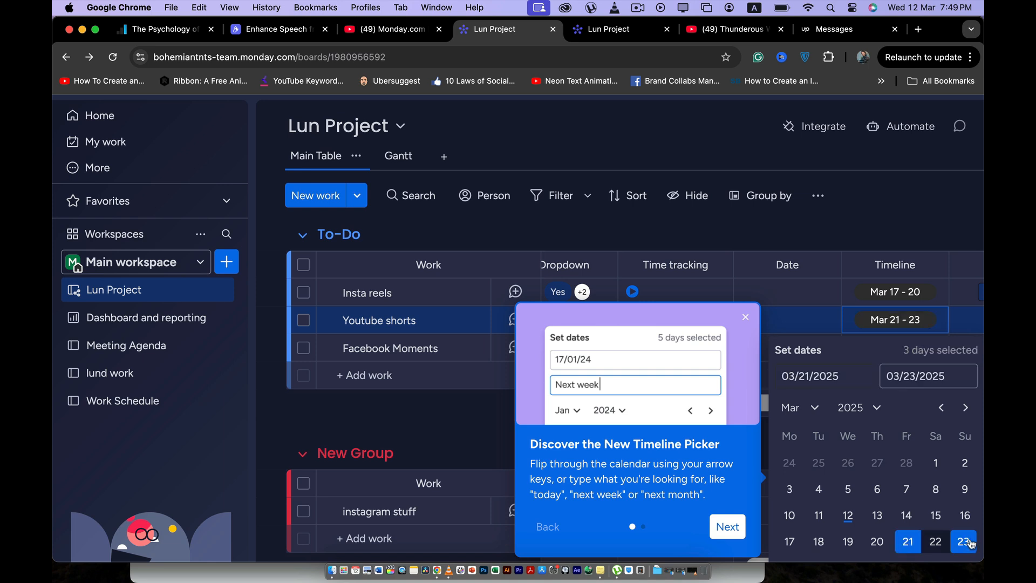
Set the timeline of Facebook Moments to March 25–28, 2025, and dismiss the timeline picker tip and date picker
scroll(895, 269, "down", 2)
scroll(895, 278, "up", 1)
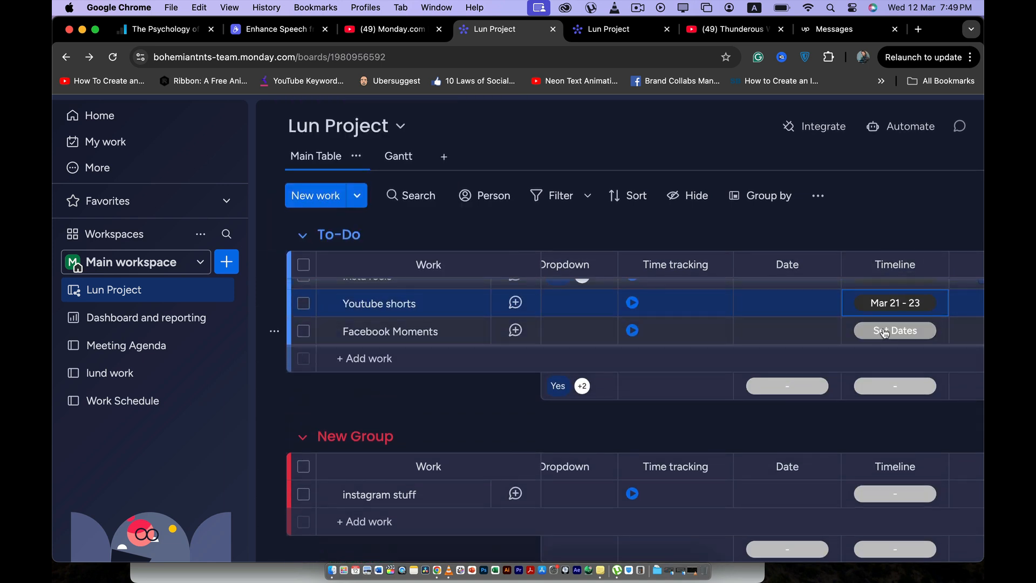
left_click(884, 331)
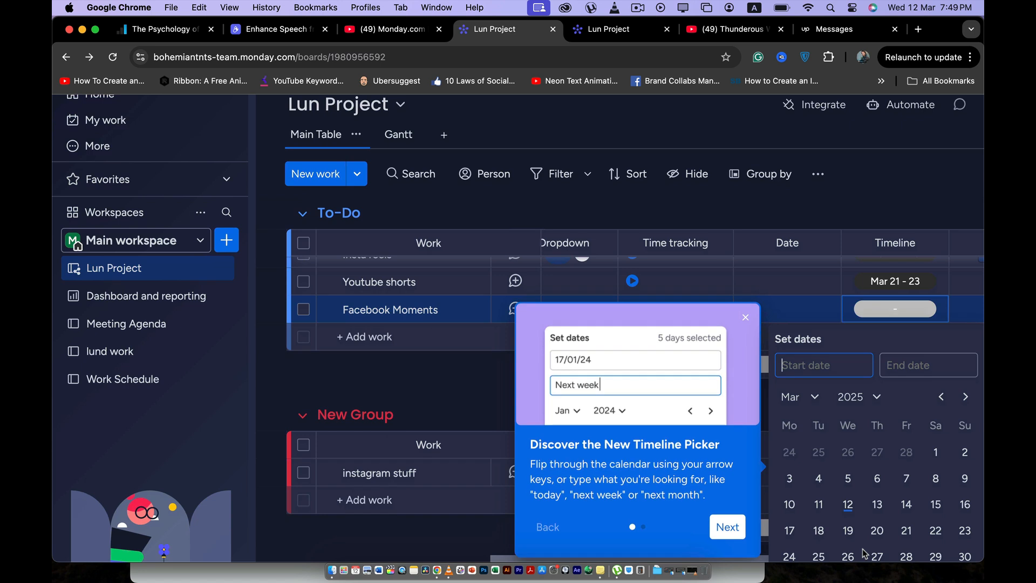
left_click(819, 547)
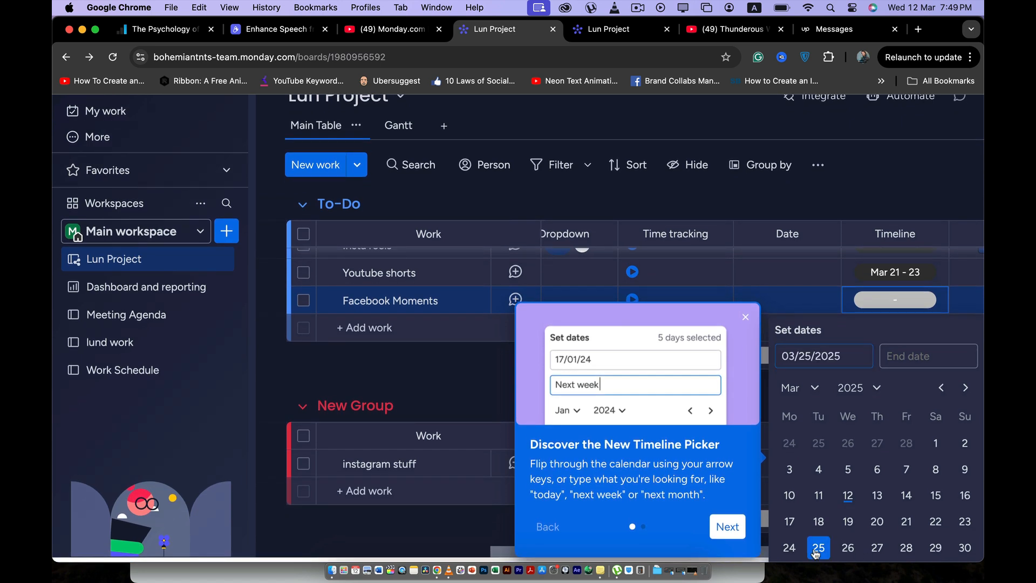
left_click(905, 547)
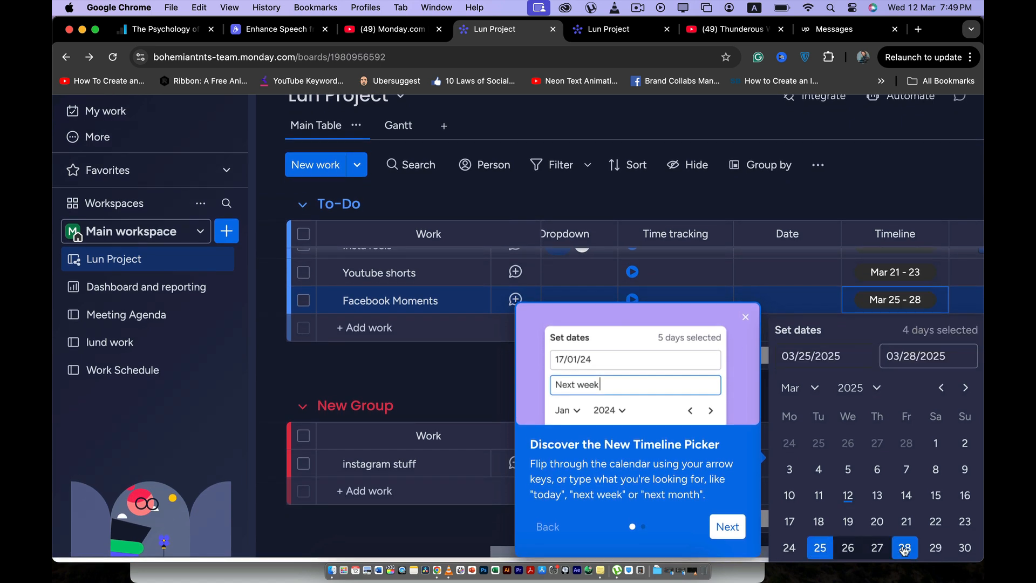
left_click(741, 316)
left_click(797, 208)
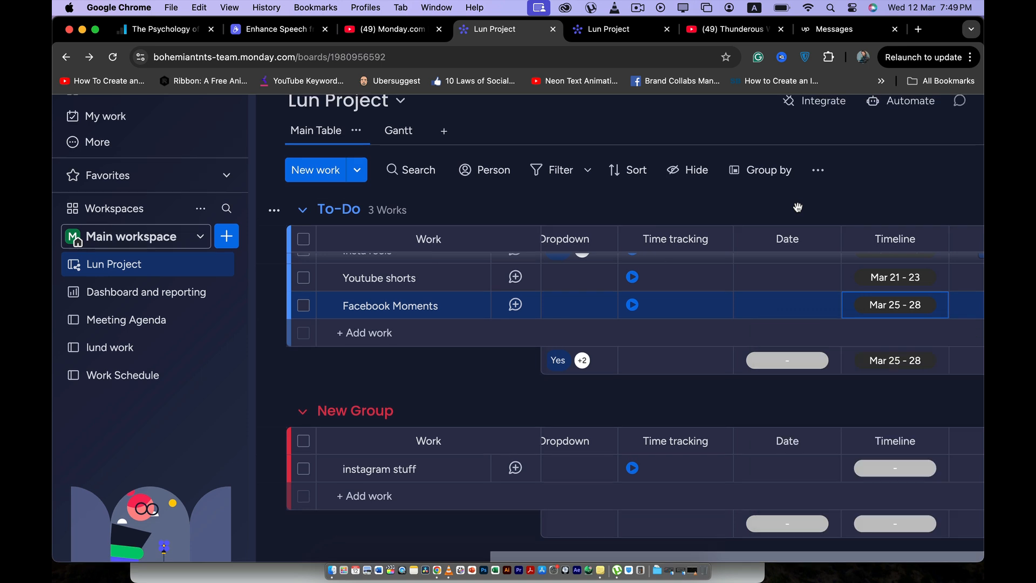
scroll(793, 297, "up", 1)
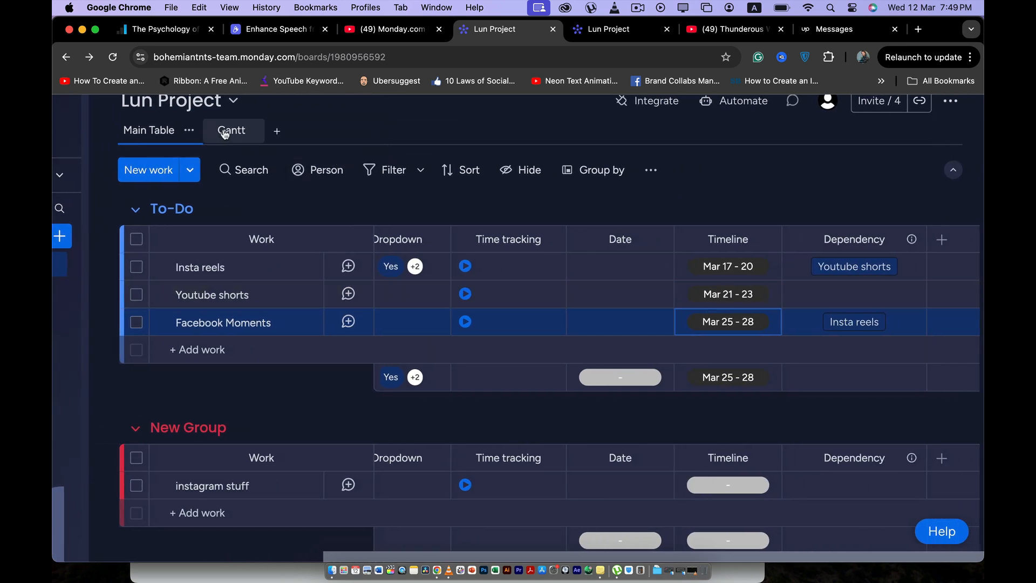
In the board's Gantt view, move the Insta reels bar to Mar 15 - 18 and the Youtube shorts bar to Mar 20 - 22
left_click(229, 132)
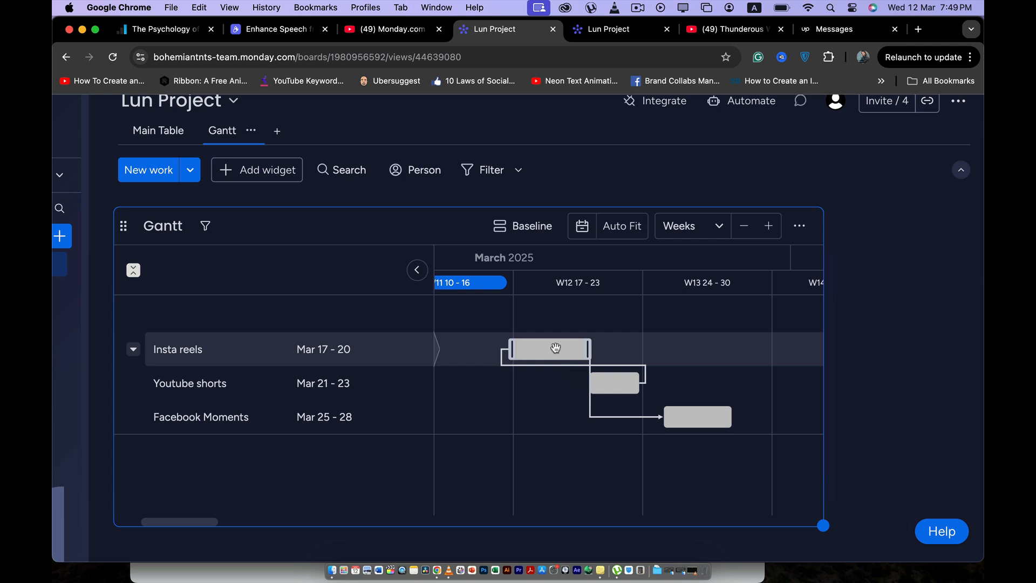
left_click_drag(555, 348, 518, 355)
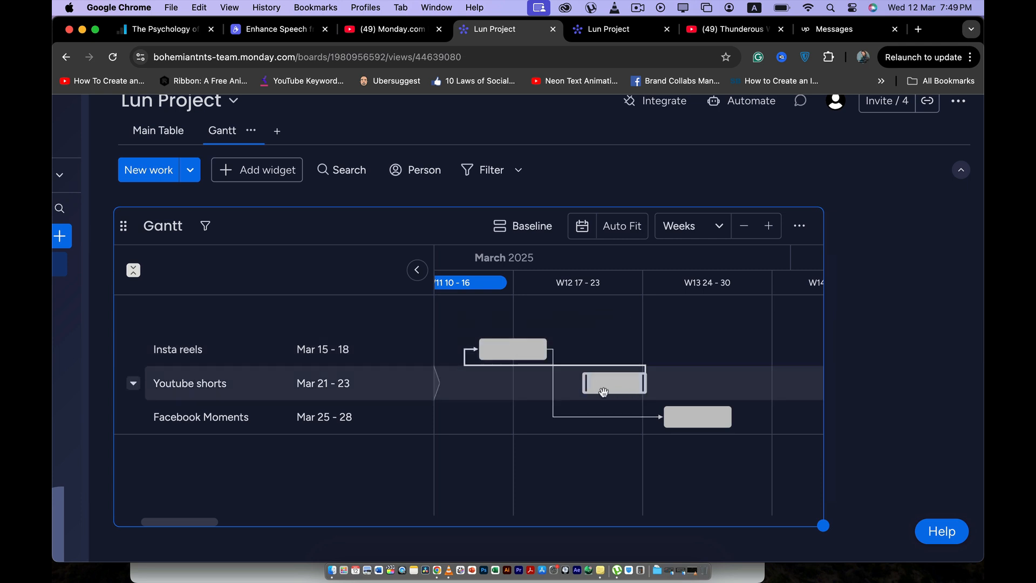
scroll(515, 360, "left", 1)
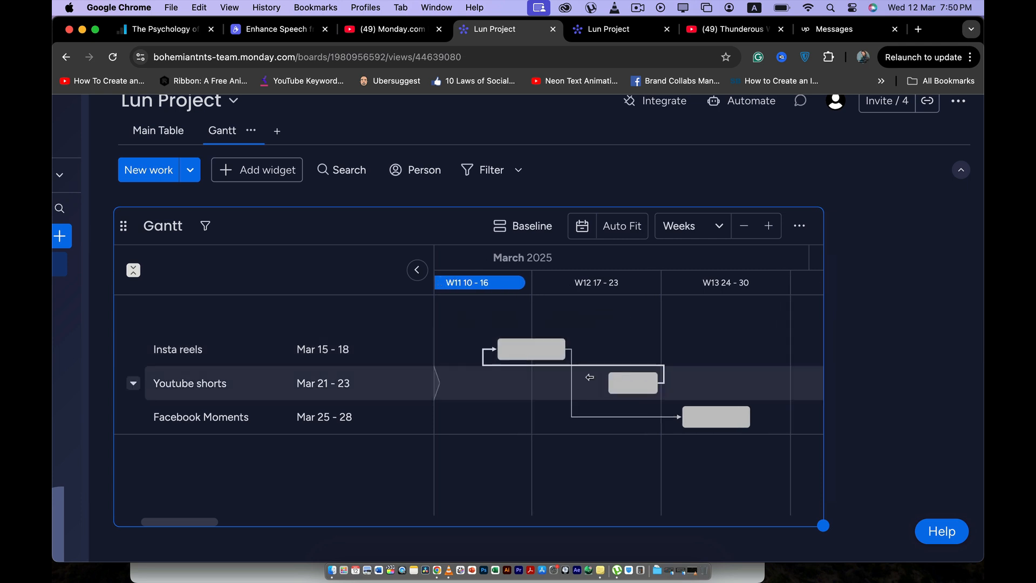
left_click_drag(639, 382, 616, 386)
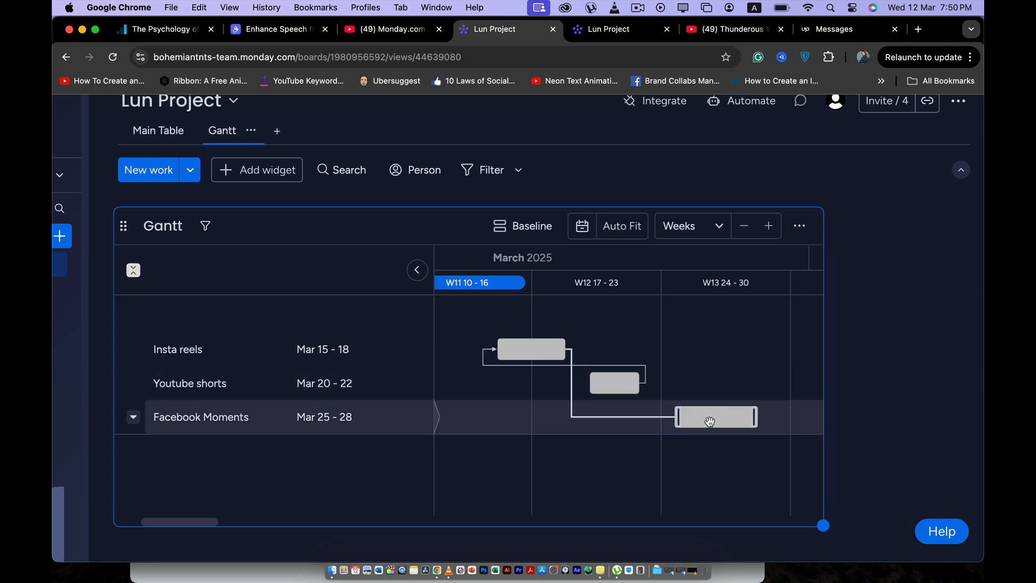